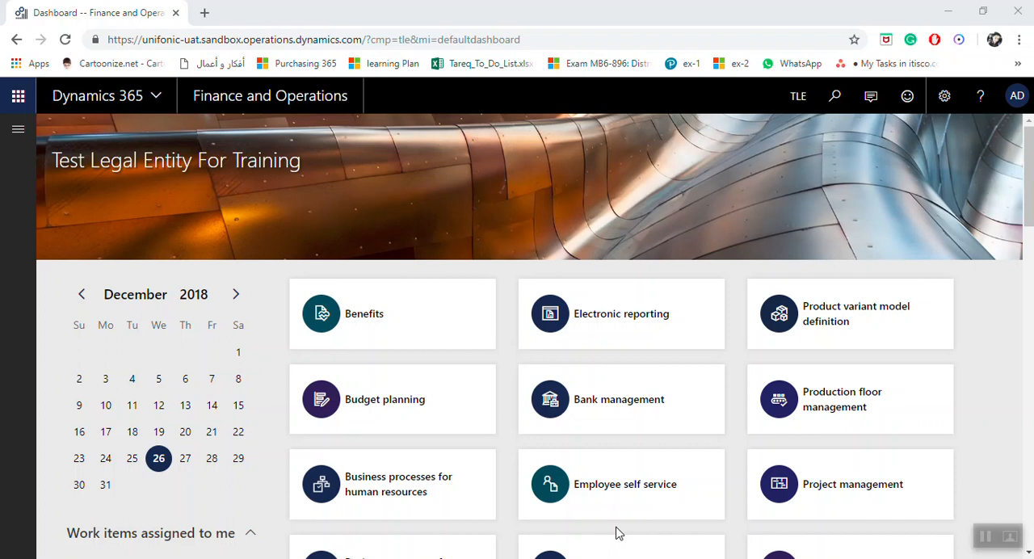
# Step: Open the payment schedules page from the payments setup of the Accounts receivable module
pyautogui.click(18, 127)
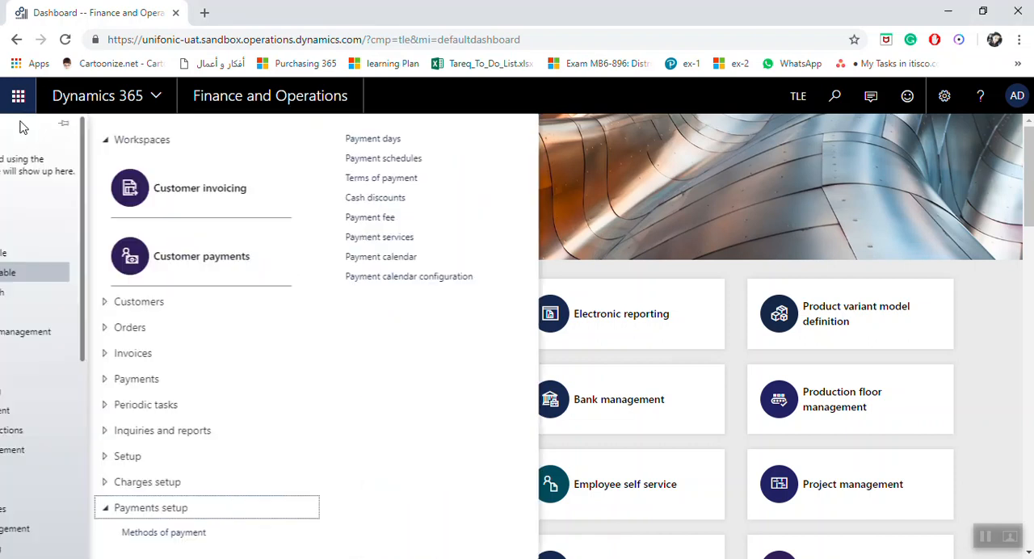
pyautogui.doubleClick(110, 278)
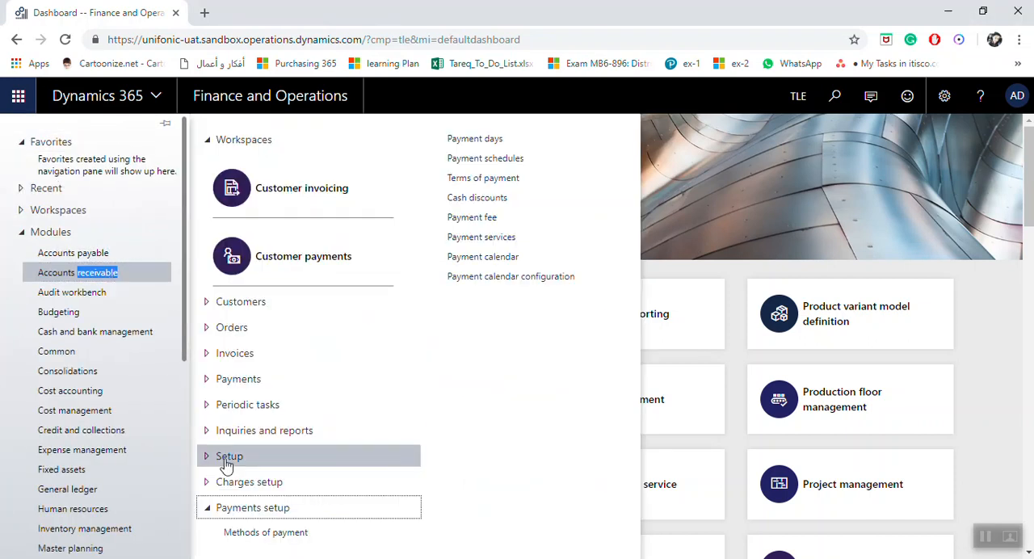
pyautogui.click(227, 517)
pyautogui.click(228, 517)
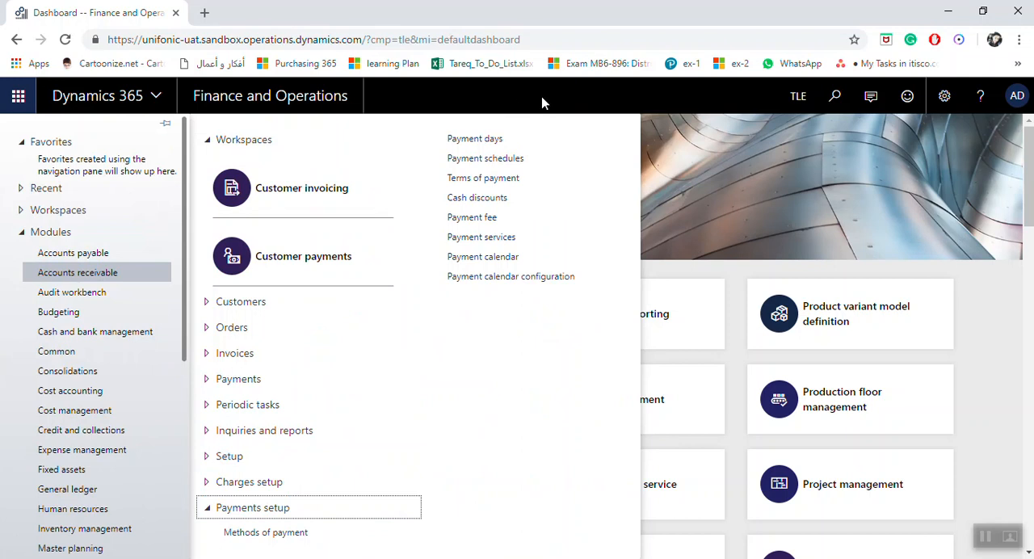
pyautogui.click(533, 159)
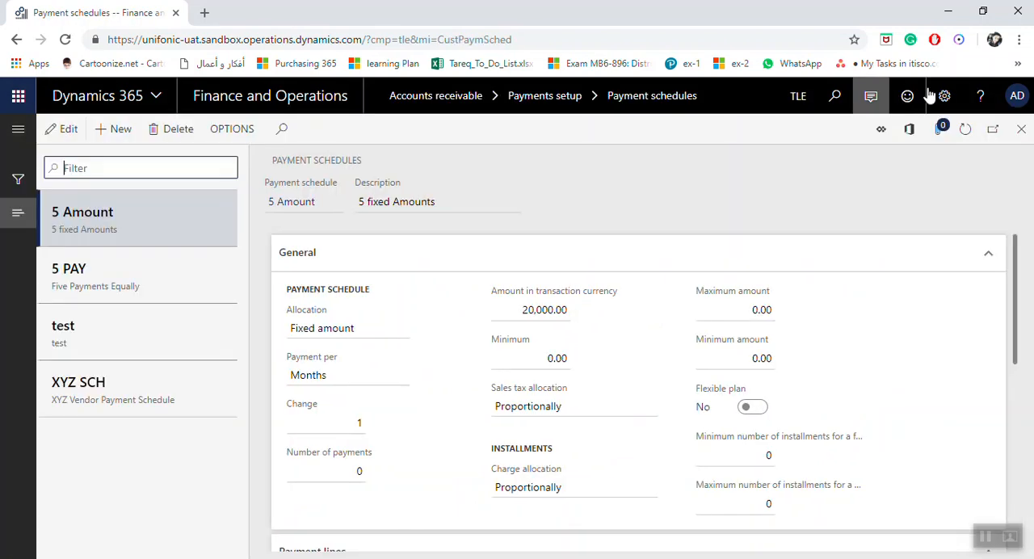
# Step: Create a new payment schedule with the identifier "3 Equal Mnth"
pyautogui.click(127, 135)
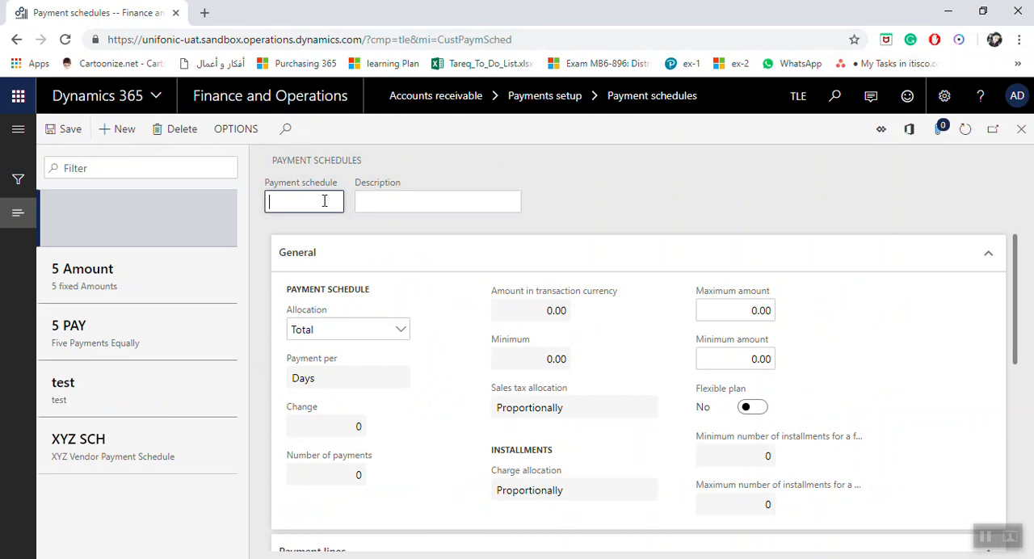
pyautogui.write('3 Equ')
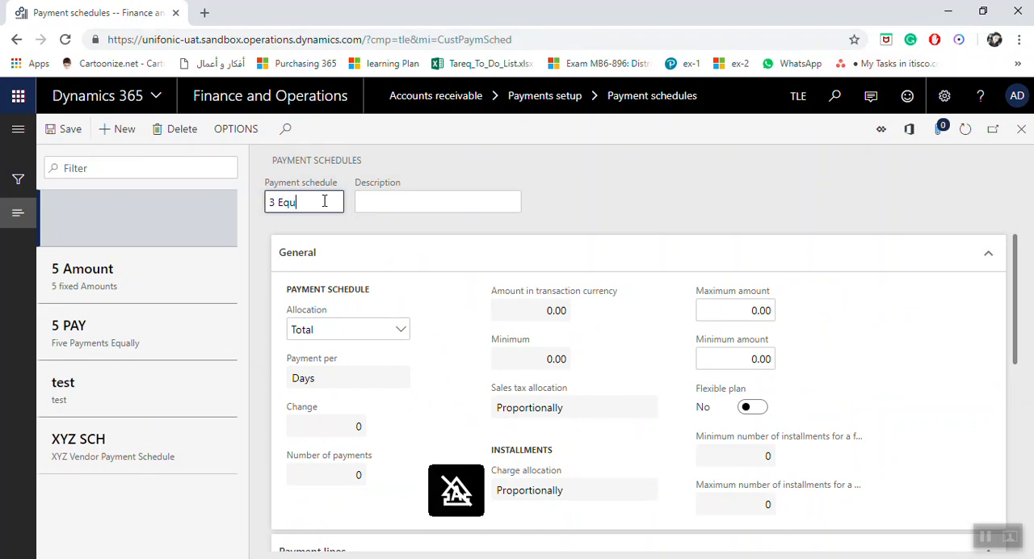
pyautogui.write('al Mnth')
# Step: Describe the new payment schedule as "Three Equal Payments Monthly"
pyautogui.click(374, 204)
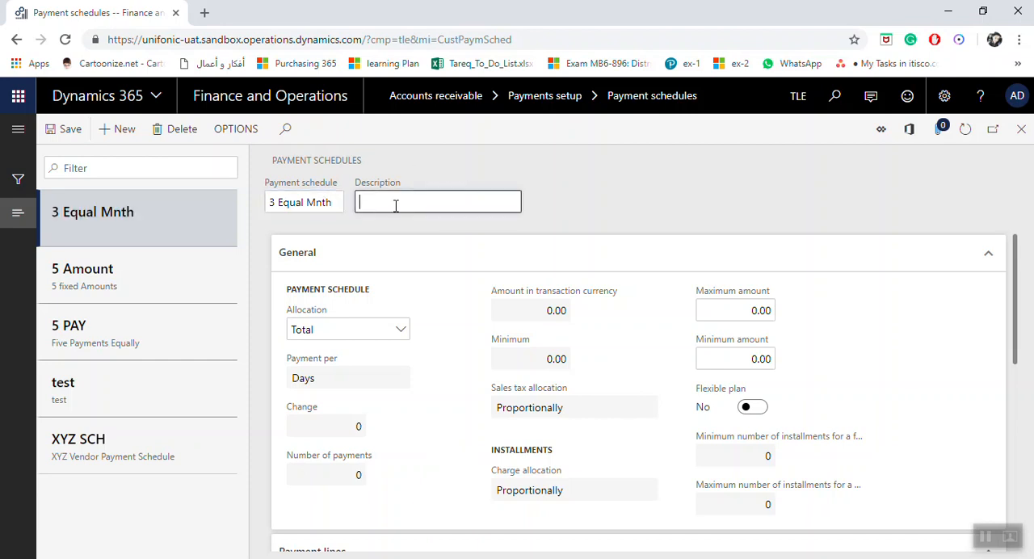
pyautogui.write('Three ')
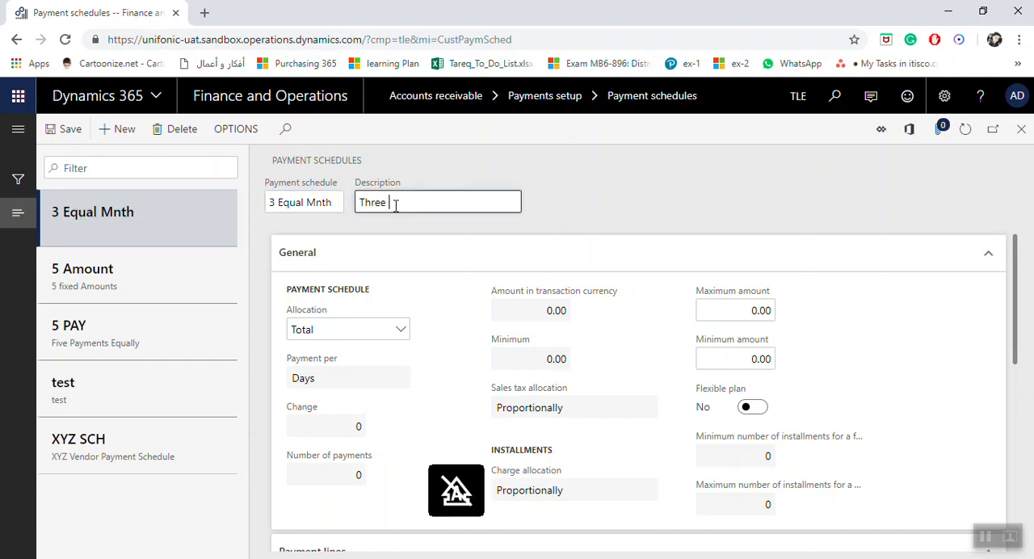
pyautogui.write('Equal Payments Monthly')
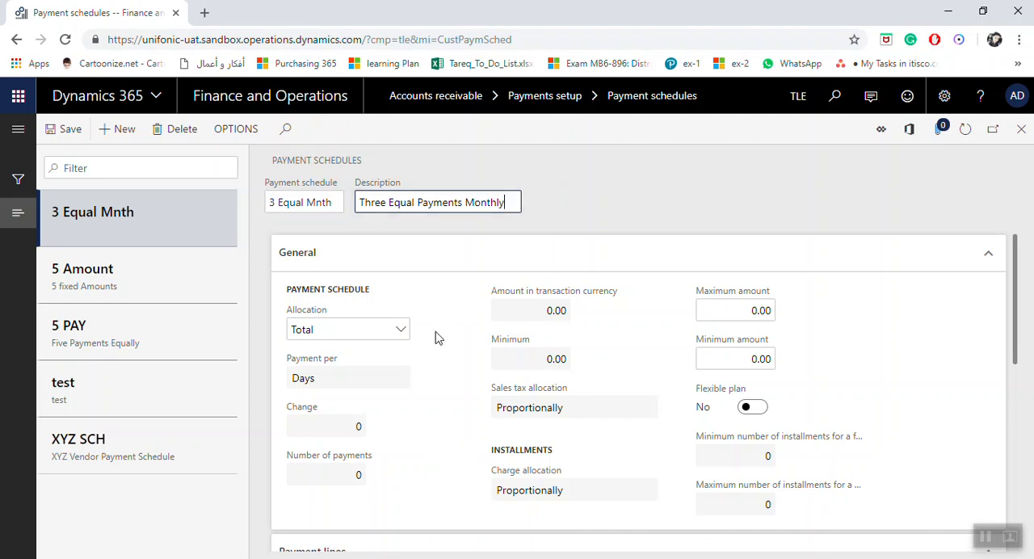
# Step: Set the schedule's allocation to Fixed amount, with payment per Months and a change of 1
pyautogui.click(401, 331)
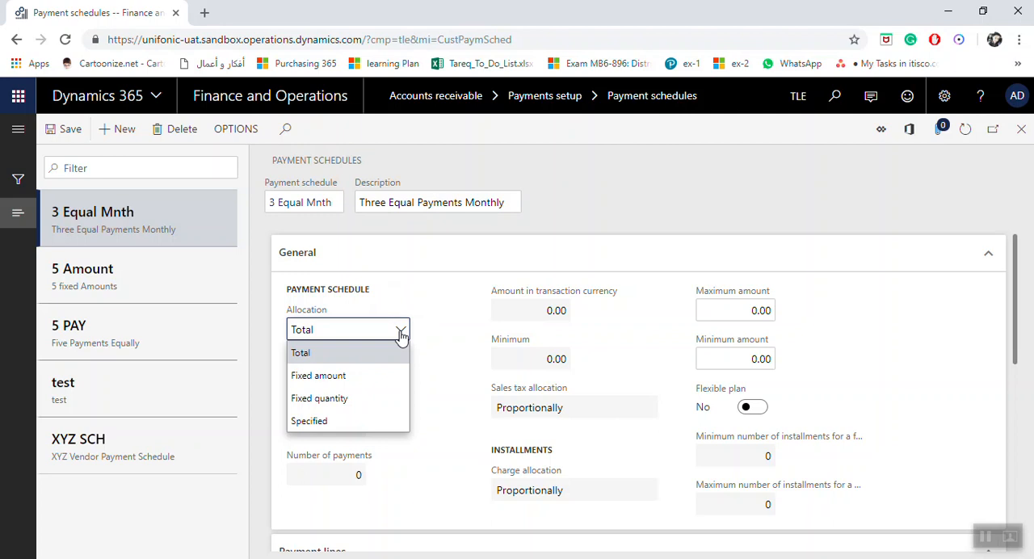
pyautogui.click(344, 375)
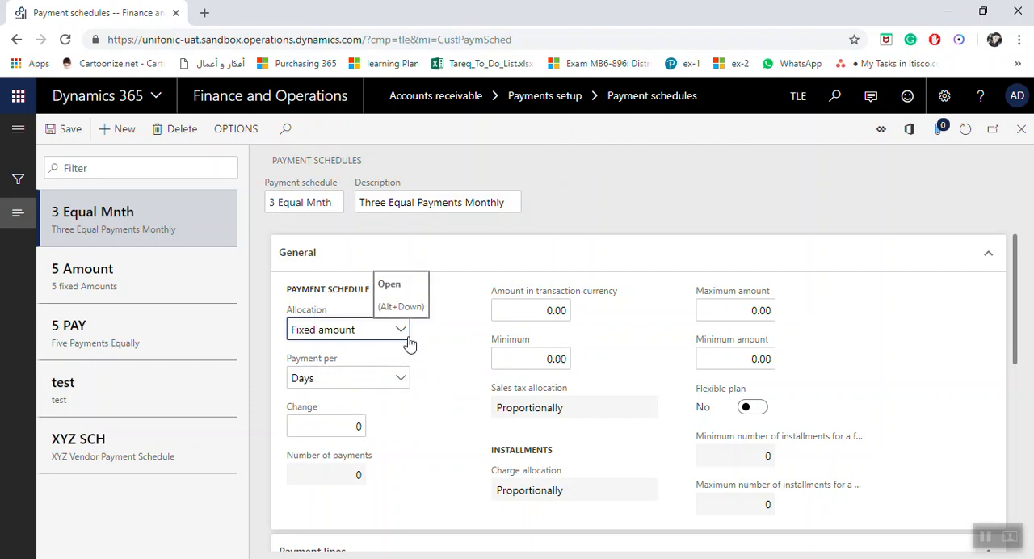
pyautogui.click(403, 378)
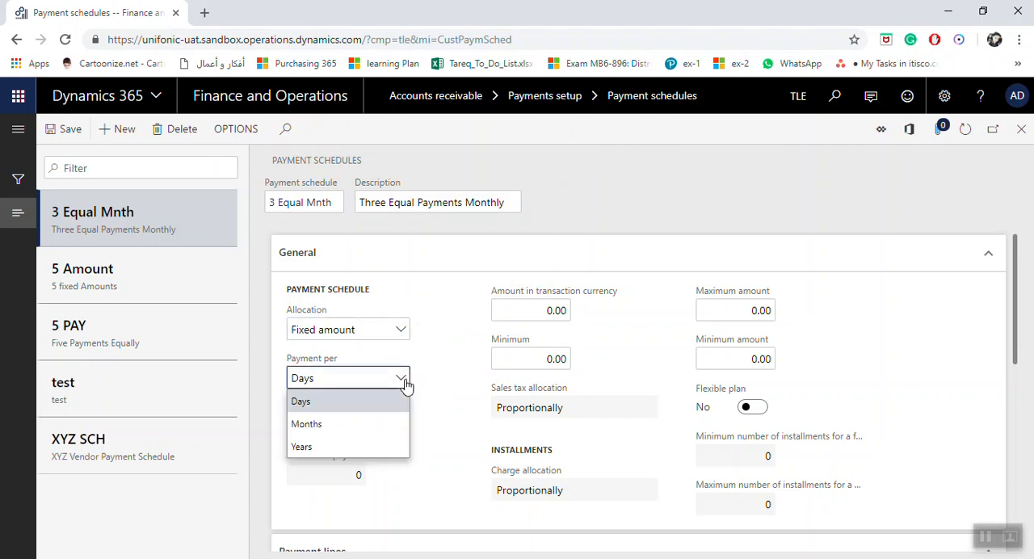
pyautogui.click(358, 425)
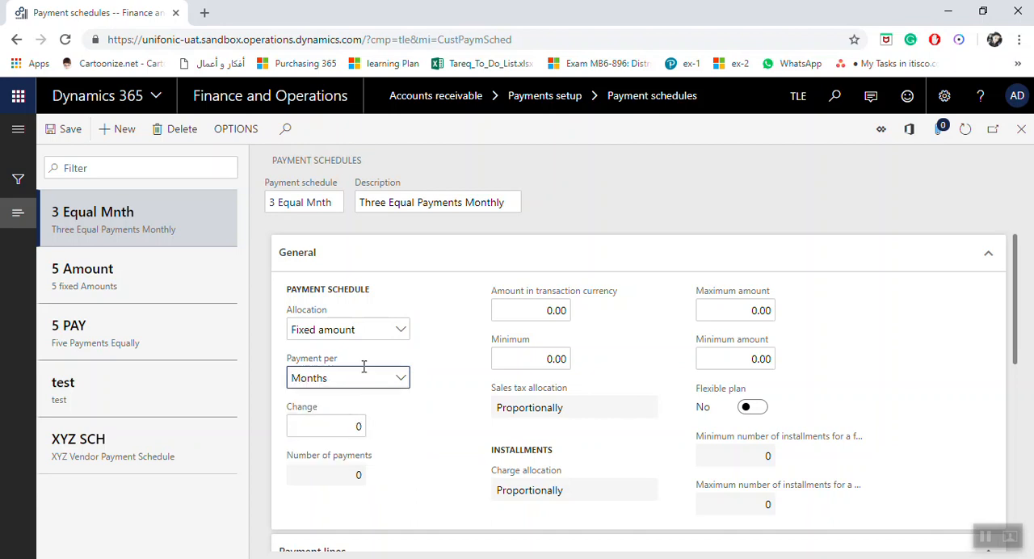
pyautogui.click(350, 429)
pyautogui.write('1')
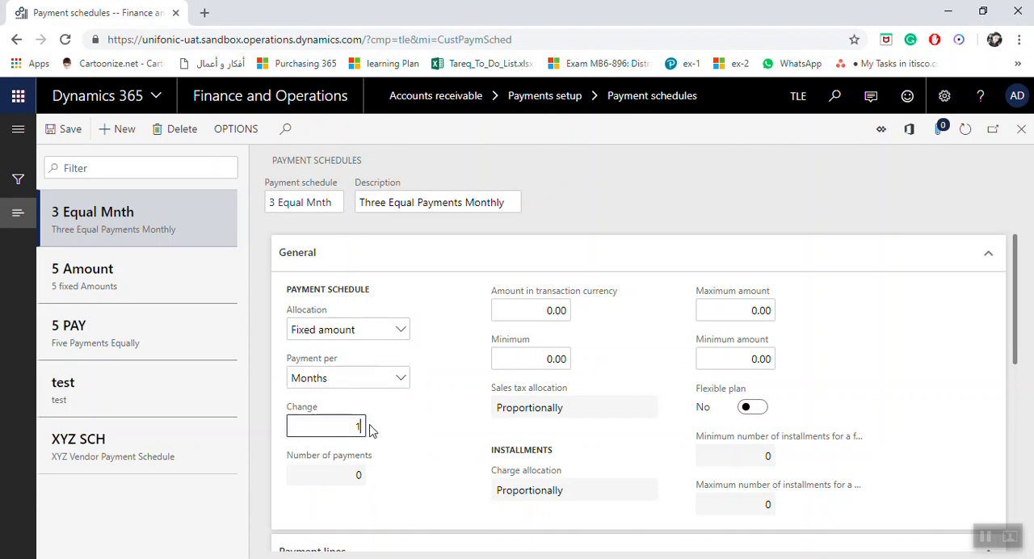
# Step: Set the schedule's amount in transaction currency to 50000
pyautogui.click(530, 318)
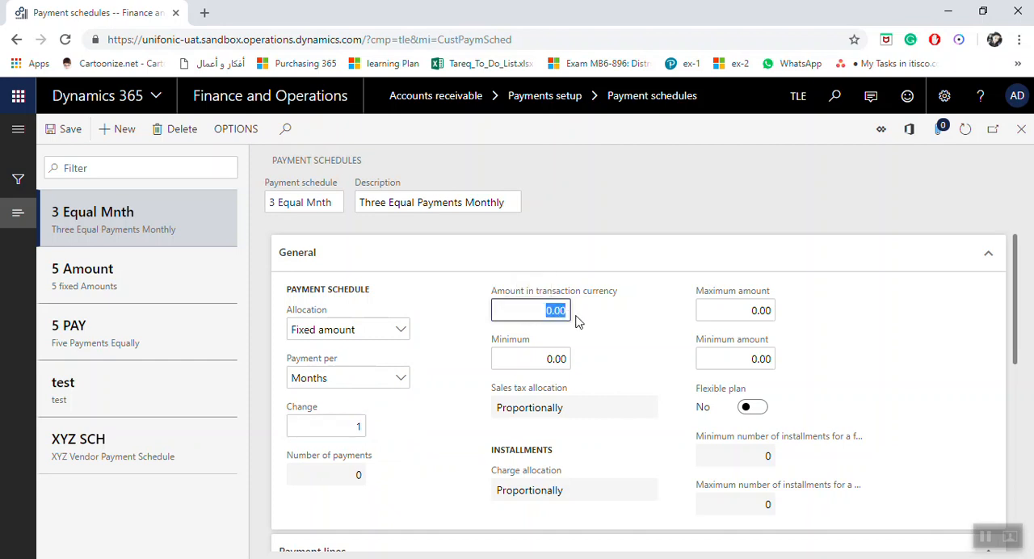
pyautogui.write('50000')
pyautogui.press('Tab')
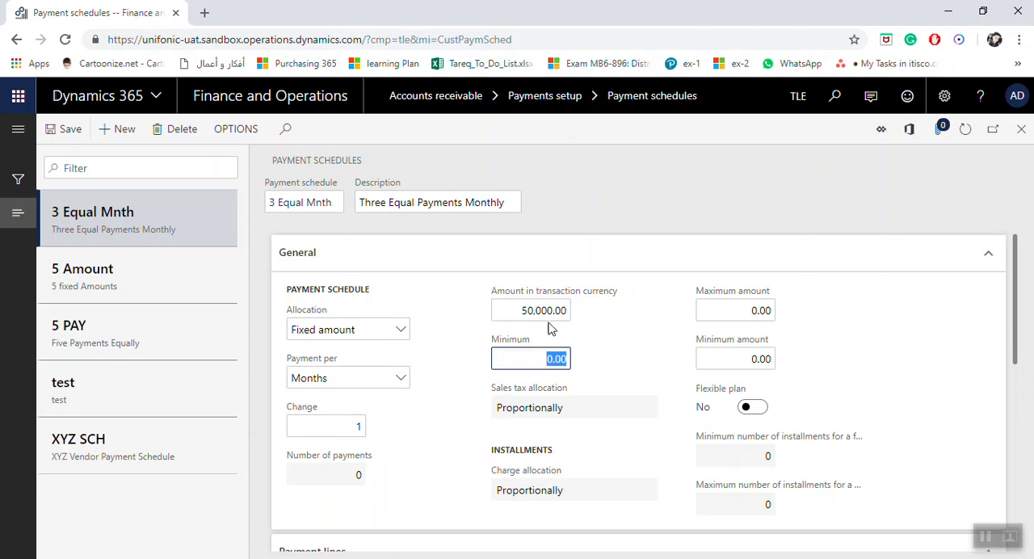
# Step: Switch the allocation to Fixed quantity, with payment per Months and 3 as the number of payments
pyautogui.click(400, 333)
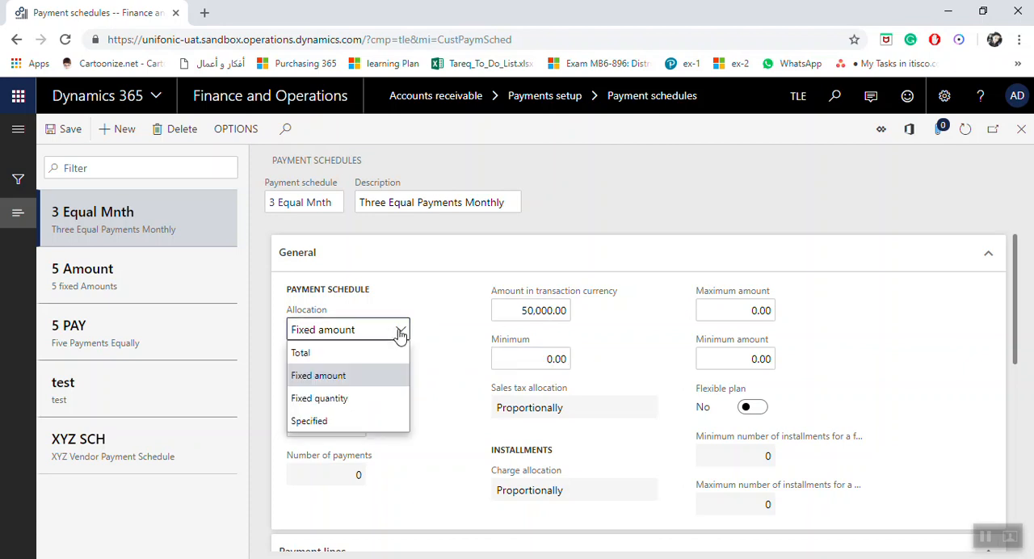
pyautogui.click(361, 398)
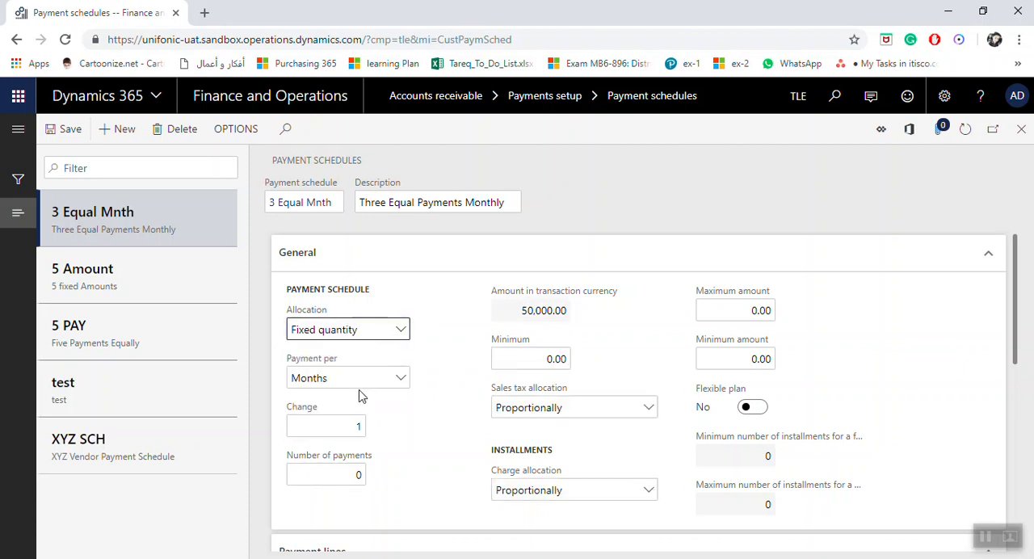
pyautogui.click(520, 310)
pyautogui.moveTo(520, 311); pyautogui.dragTo(568, 315)
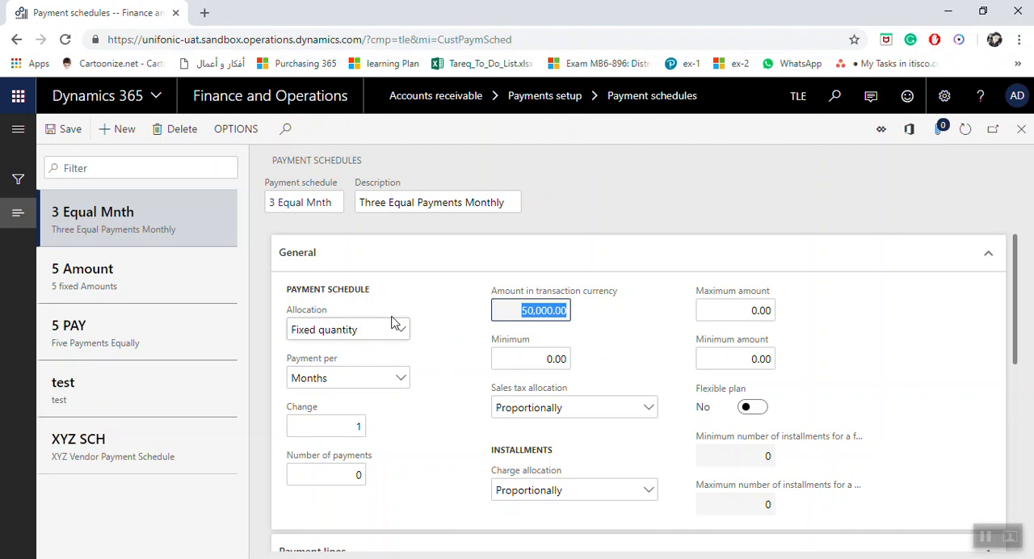
pyautogui.click(400, 383)
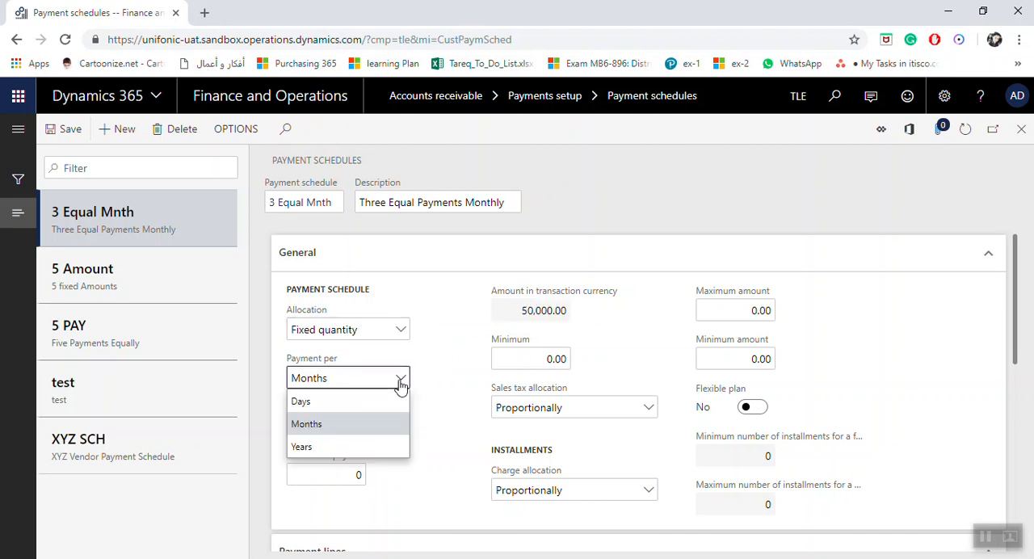
pyautogui.click(341, 436)
pyautogui.click(351, 427)
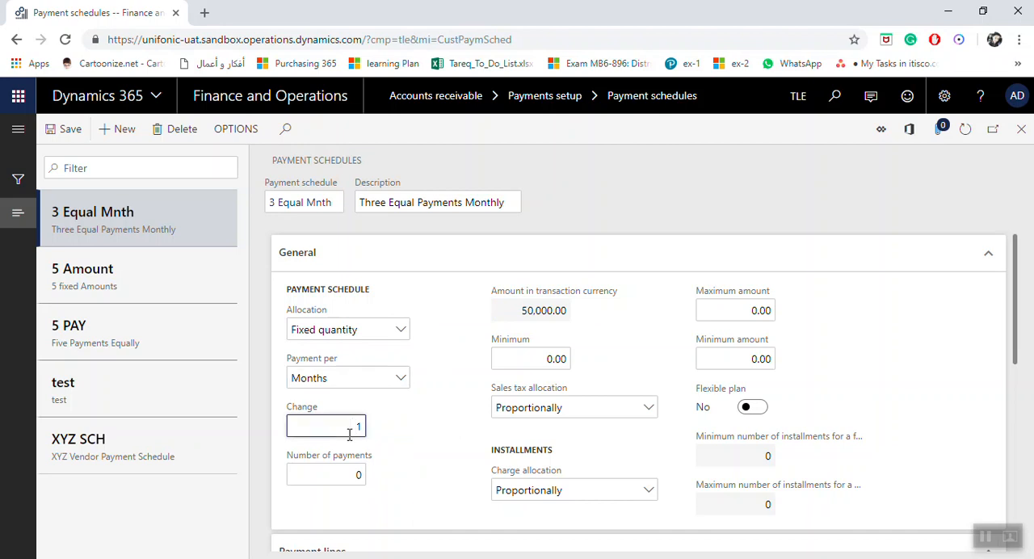
pyautogui.click(340, 474)
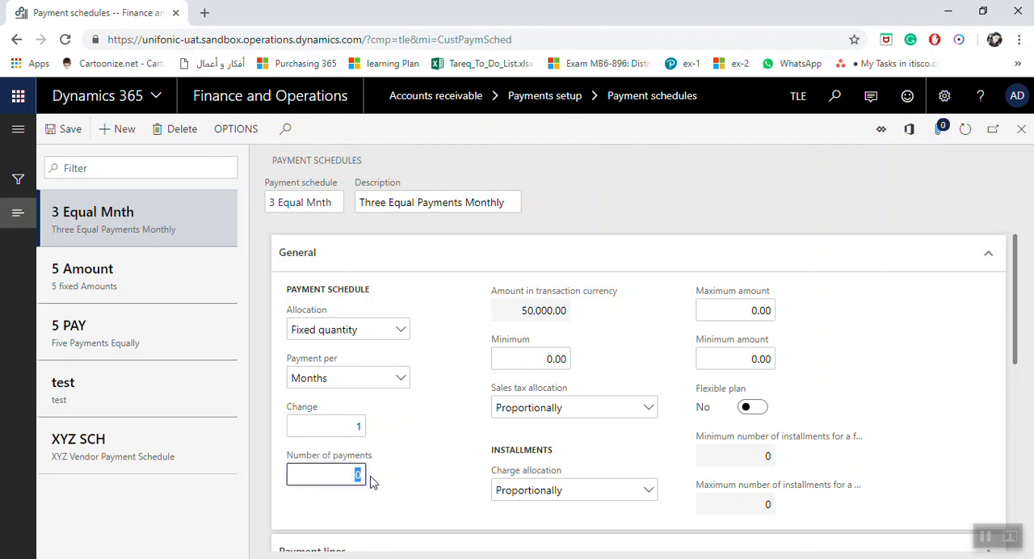
pyautogui.write('3')
pyautogui.click(529, 361)
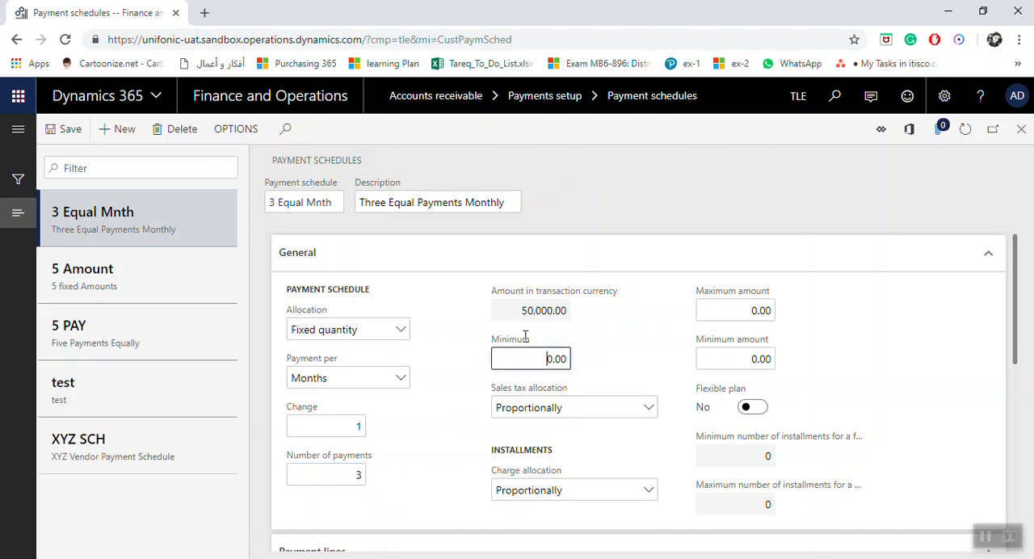
pyautogui.click(340, 477)
pyautogui.doubleClick(356, 476)
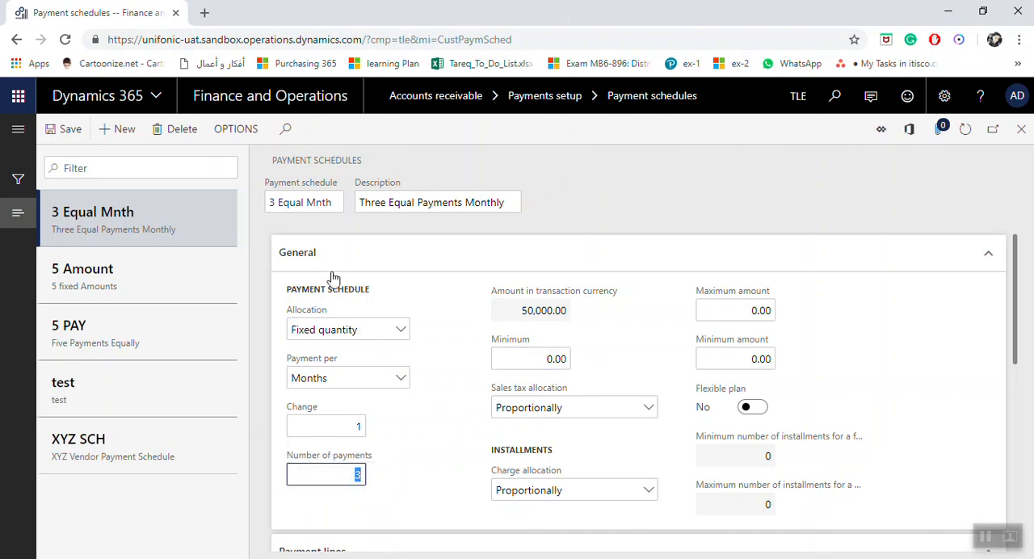
# Step: Try a change of 2 months between the schedule's payments
pyautogui.click(336, 432)
pyautogui.click(344, 428)
pyautogui.doubleClick(359, 427)
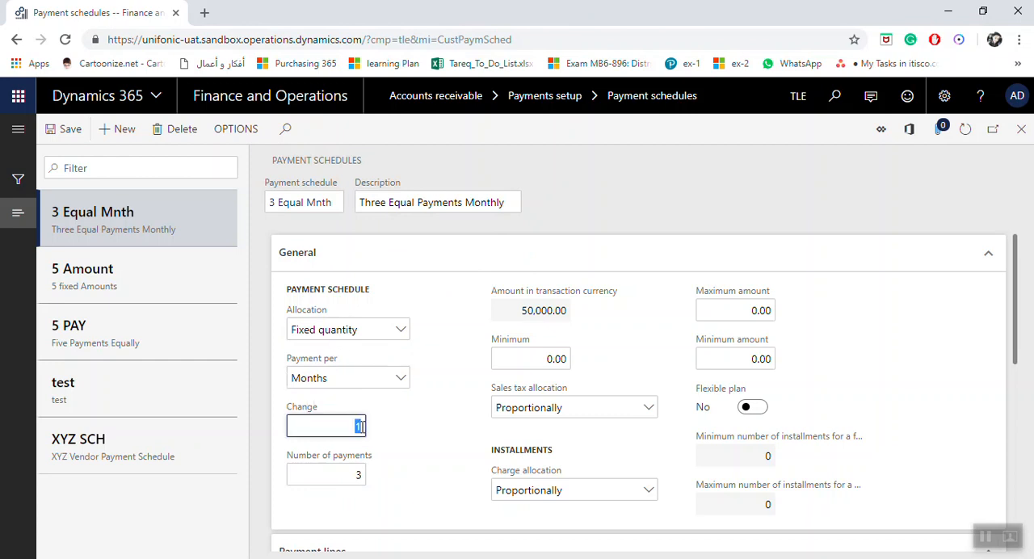
pyautogui.write('2')
pyautogui.click(331, 476)
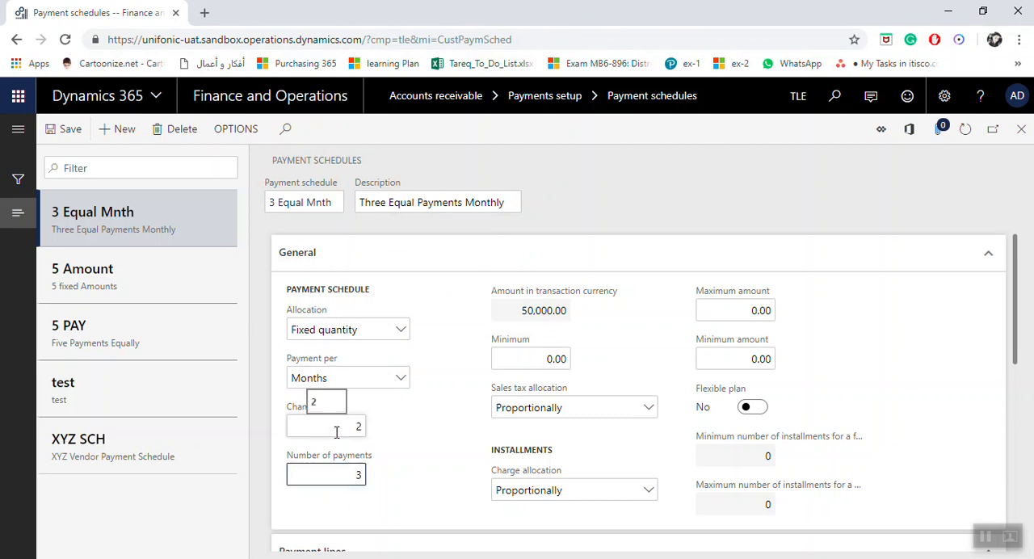
pyautogui.doubleClick(358, 474)
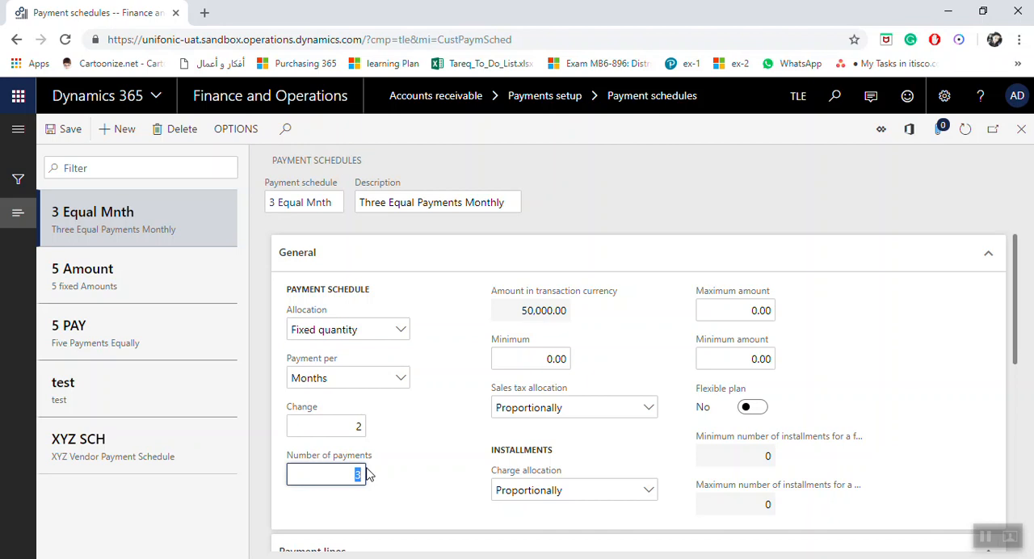
pyautogui.click(349, 474)
# Step: Set the schedule's change interval to 1 and save the payment schedule
pyautogui.click(345, 427)
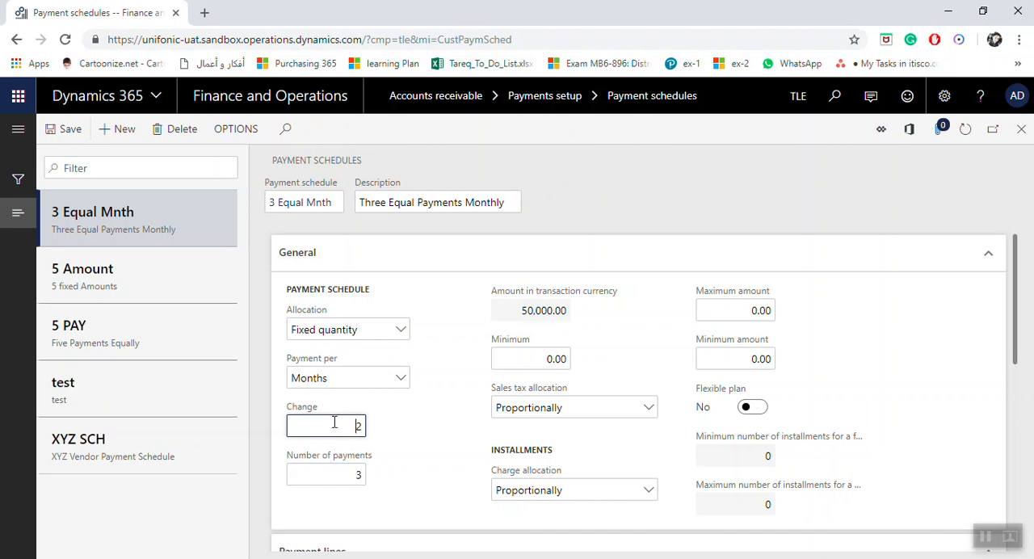
pyautogui.moveTo(335, 426); pyautogui.dragTo(376, 429)
pyautogui.write('1')
pyautogui.click(317, 472)
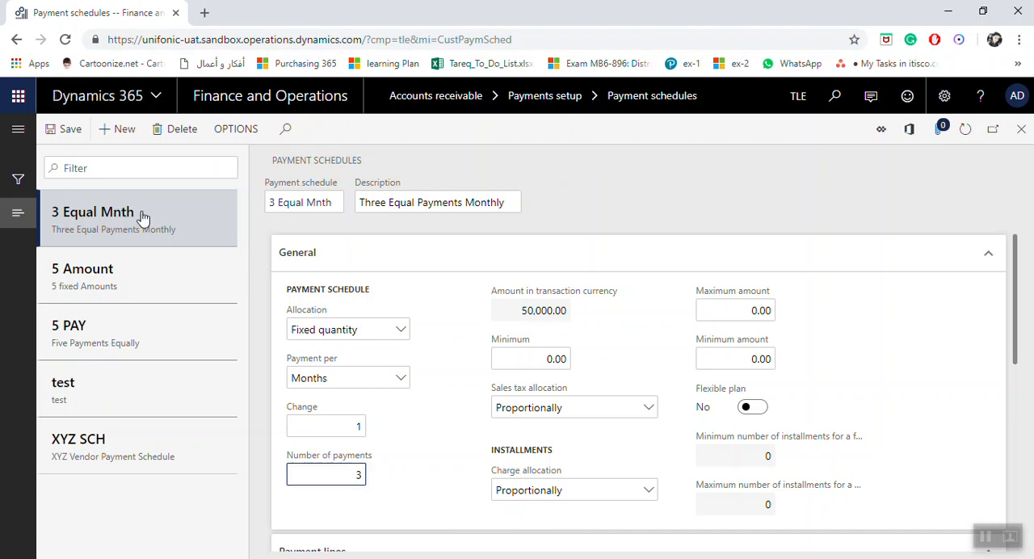
pyautogui.click(50, 131)
# Step: Try the Proportionally and First installment options for the schedule's sales tax allocation
pyautogui.click(649, 409)
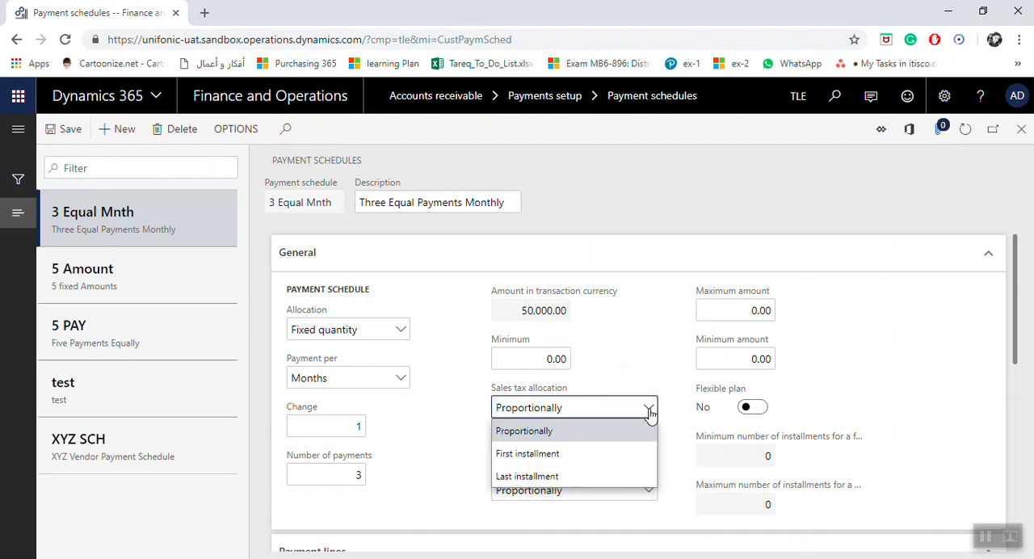
pyautogui.click(561, 435)
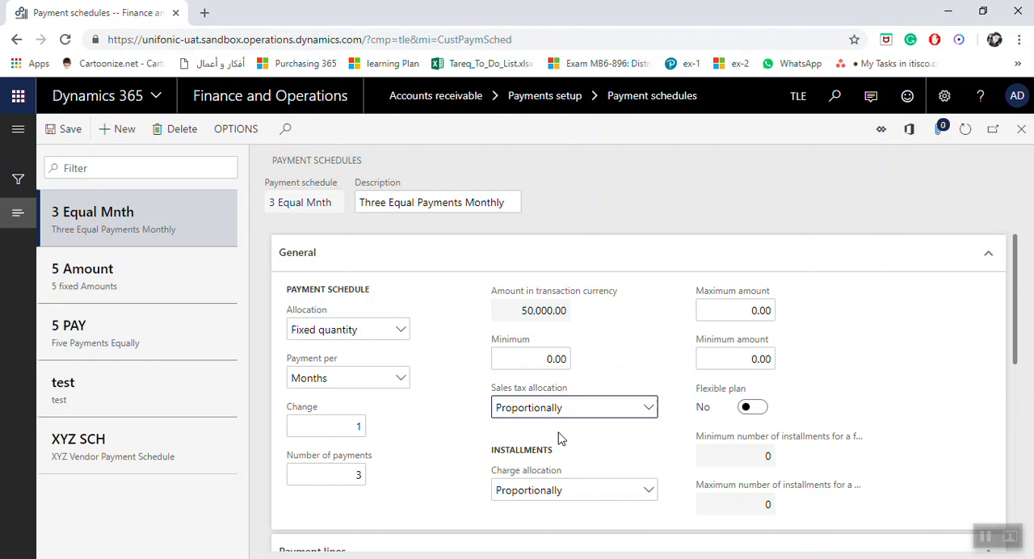
pyautogui.click(356, 475)
pyautogui.click(649, 410)
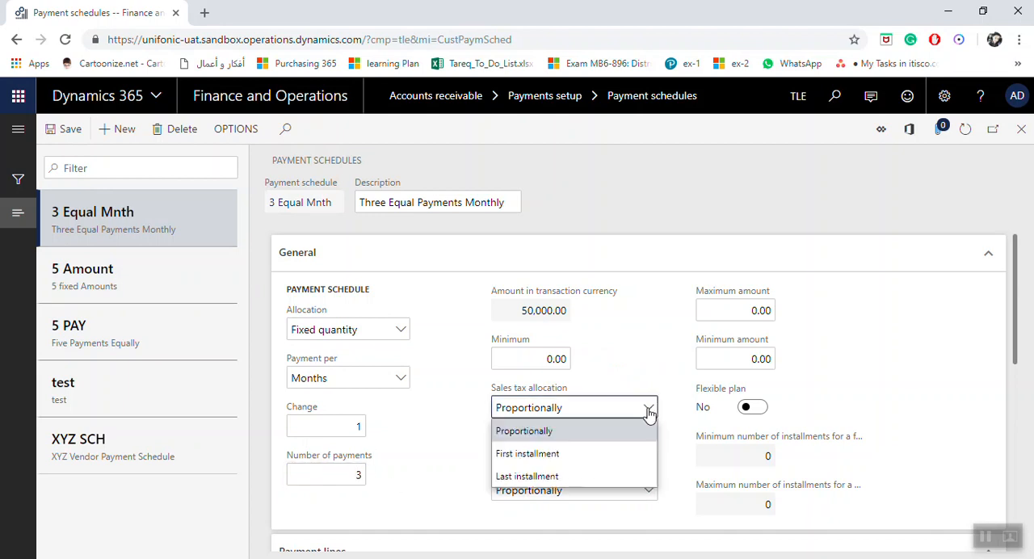
pyautogui.click(572, 454)
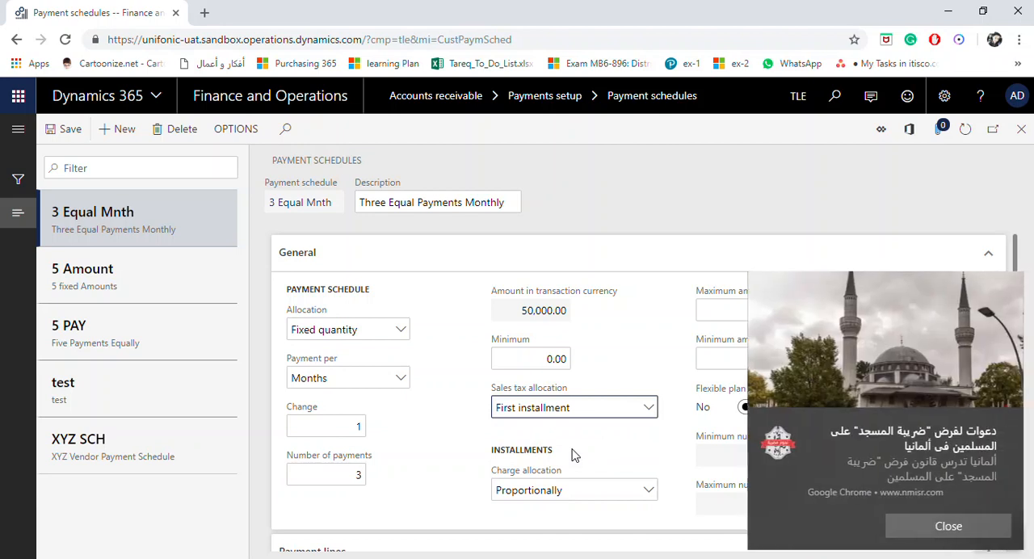
pyautogui.click(943, 526)
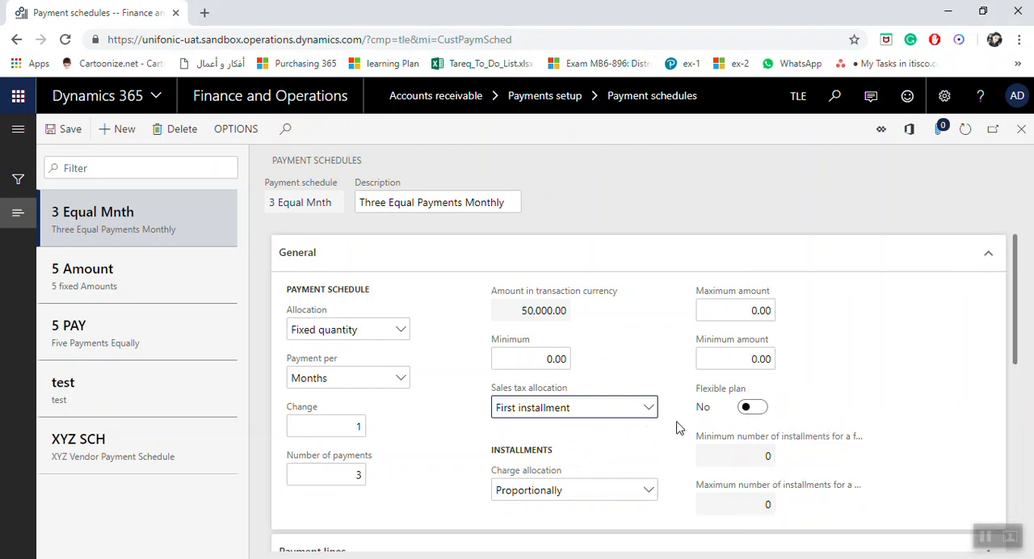
# Step: Set the schedule's sales tax allocation to Last installment
pyautogui.click(646, 408)
pyautogui.click(611, 476)
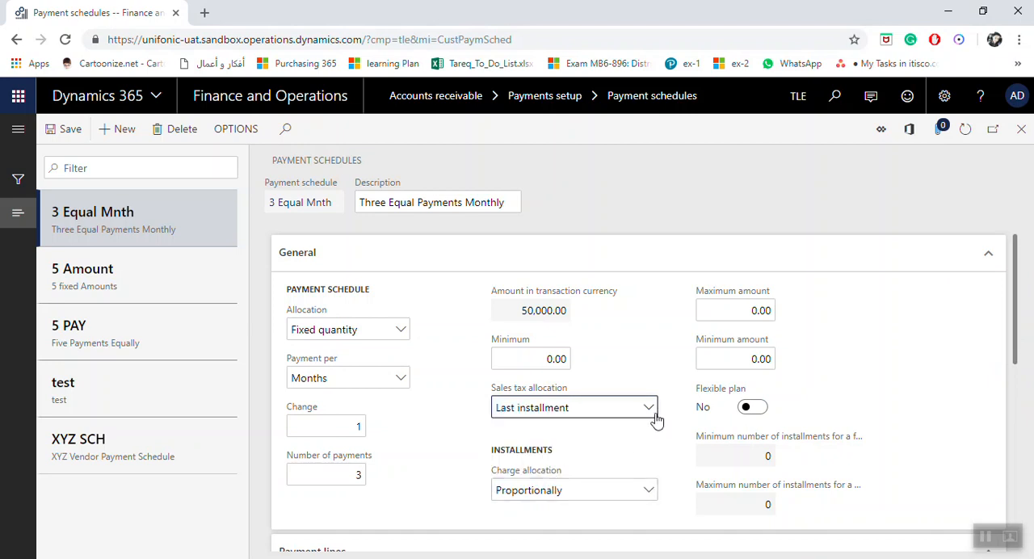
# Step: Set the 3 Equal Mnth schedule's sales tax allocation to Proportionally, view the charge allocation options, and save the schedule
pyautogui.click(650, 409)
pyautogui.click(555, 435)
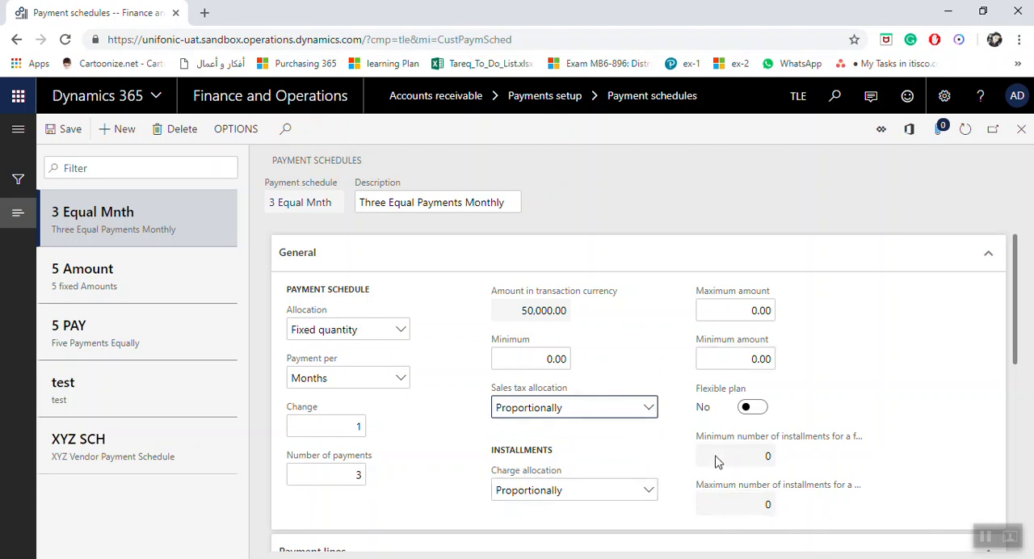
pyautogui.click(650, 491)
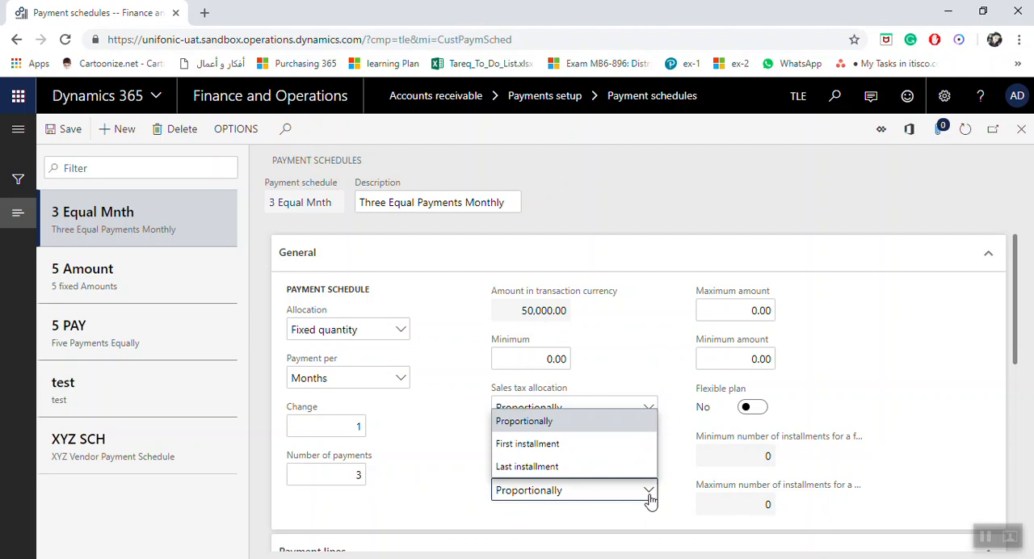
pyautogui.click(650, 491)
pyautogui.click(649, 492)
pyautogui.click(649, 493)
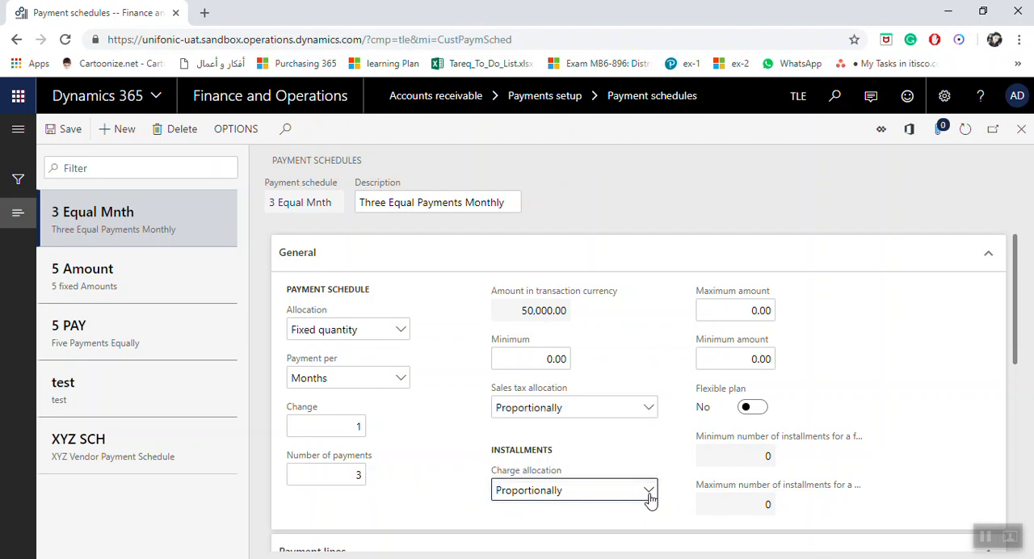
pyautogui.click(65, 135)
pyautogui.click(358, 427)
pyautogui.click(346, 483)
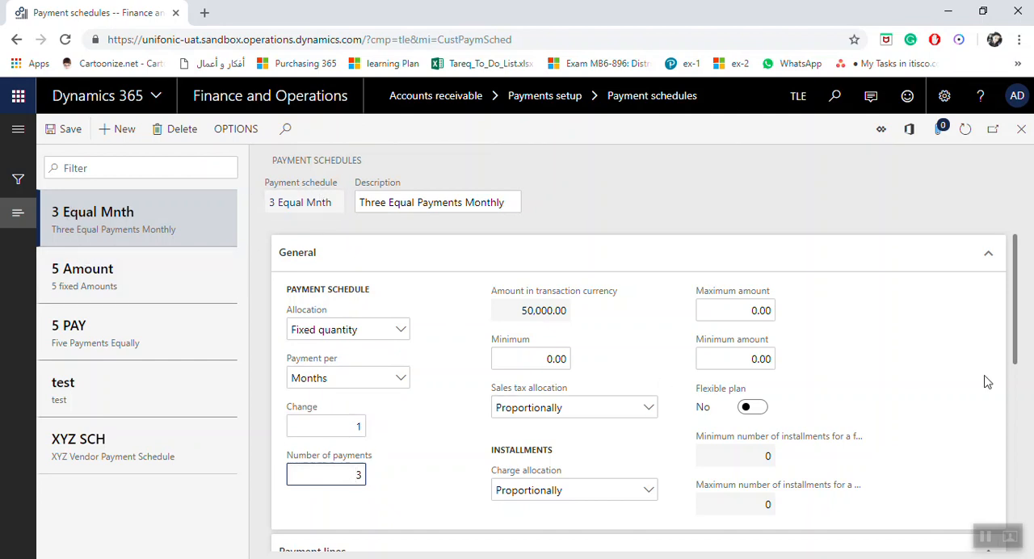
pyautogui.moveTo(1015, 305)
pyautogui.mouseDown()
pyautogui.moveTo(1016, 330)
pyautogui.moveTo(1004, 294)
pyautogui.mouseUp()
# Step: Create a new payment schedule ABC with the description "FOR Specific customer", correcting the spelling of "Specific"
pyautogui.click(116, 130)
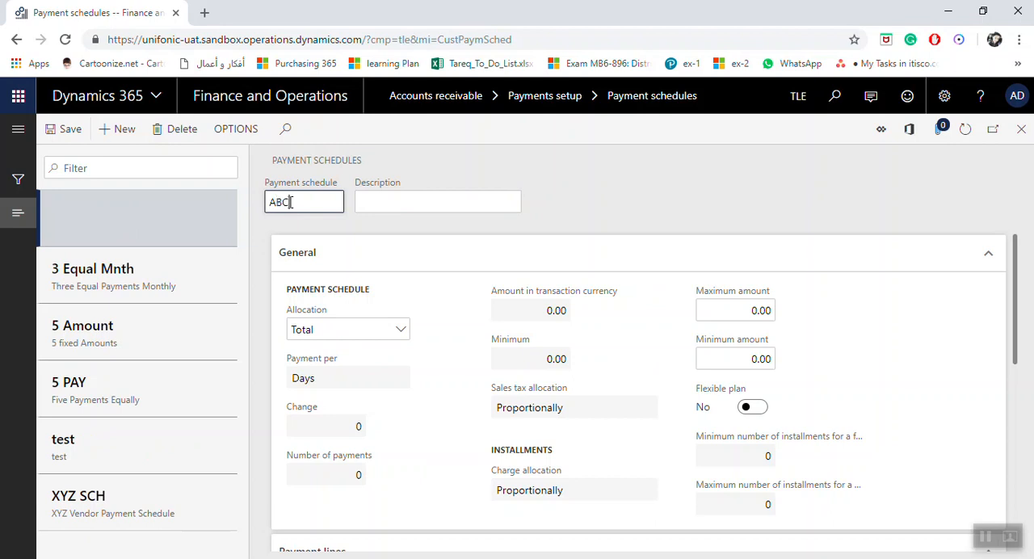
pyautogui.press('Tab')
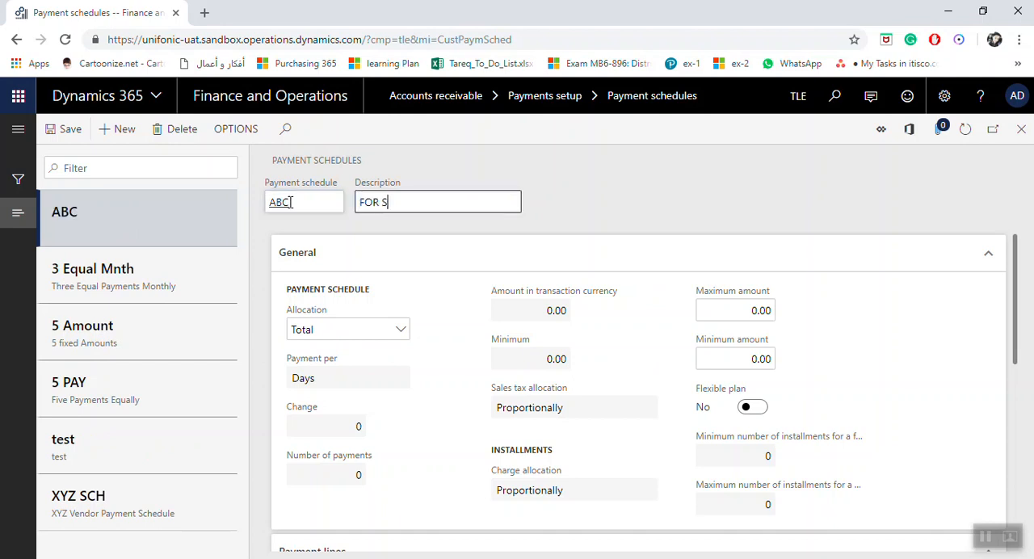
pyautogui.press('capslock')
pyautogui.write('ecific customer')
pyautogui.rightClick(396, 203)
pyautogui.click(426, 216)
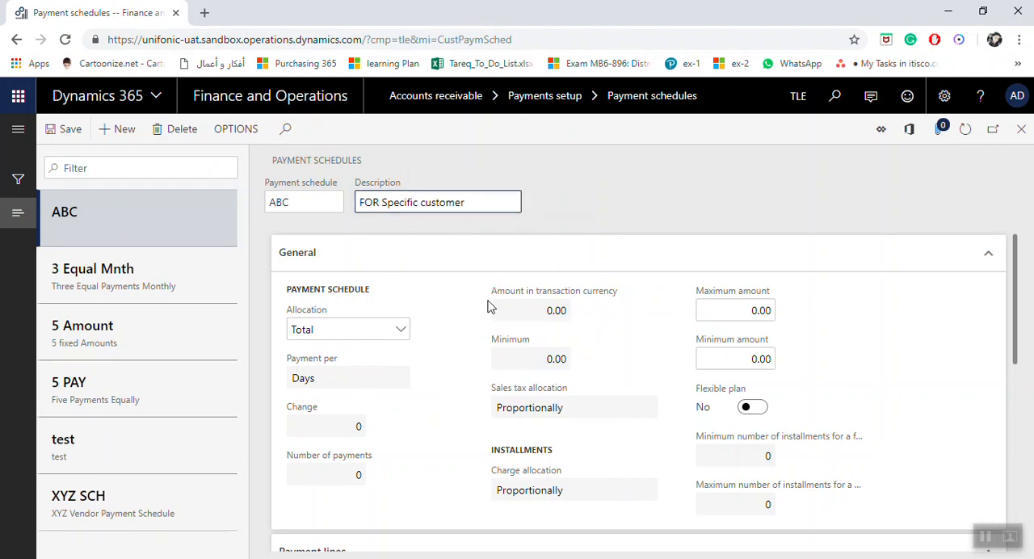
# Step: Set the ABC schedule's allocation to Specified and its payment period to Months
pyautogui.click(406, 335)
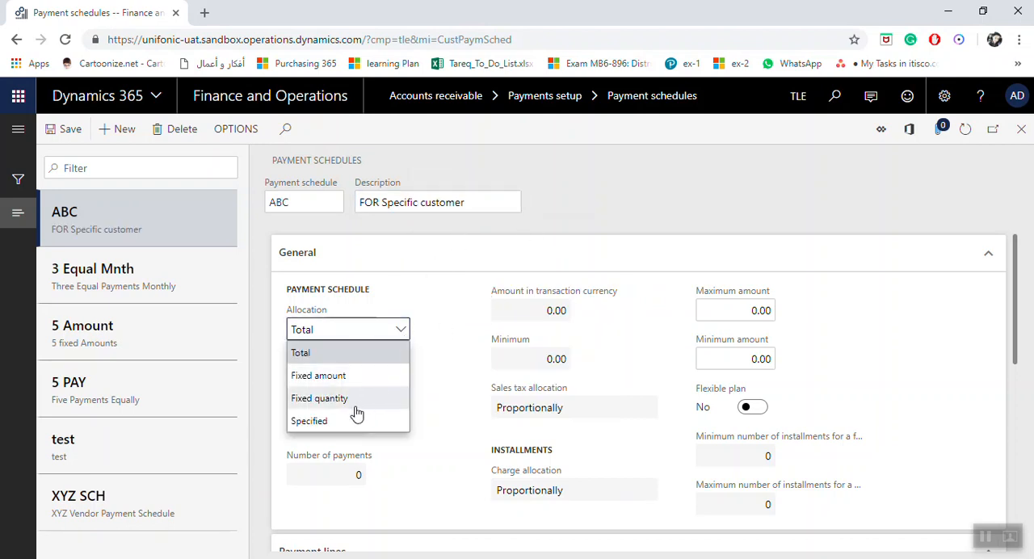
pyautogui.click(354, 426)
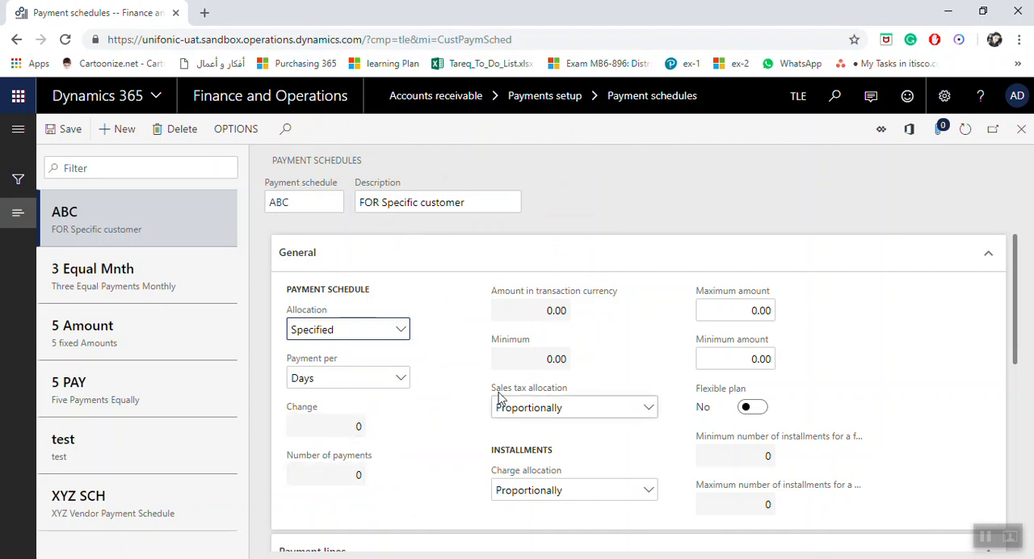
pyautogui.scroll(-4, 474, 391)
pyautogui.scroll(4, 476, 393)
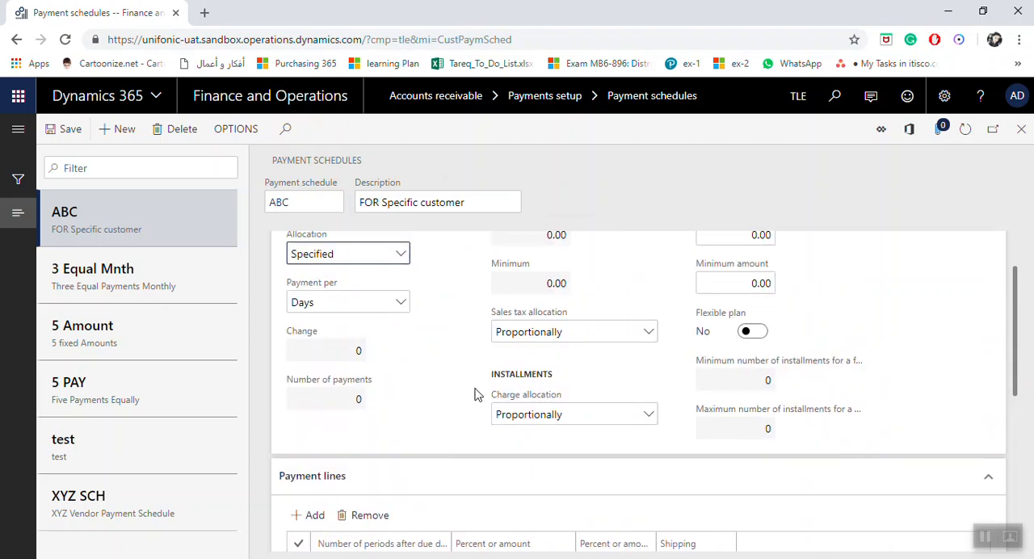
pyautogui.scroll(-2, 468, 400)
pyautogui.scroll(2, 469, 399)
pyautogui.click(403, 380)
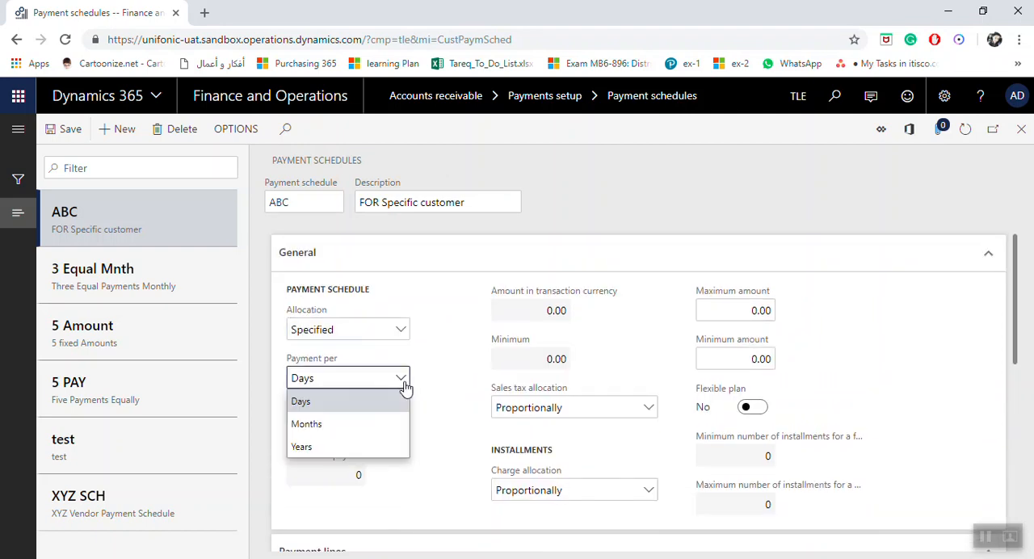
pyautogui.click(348, 426)
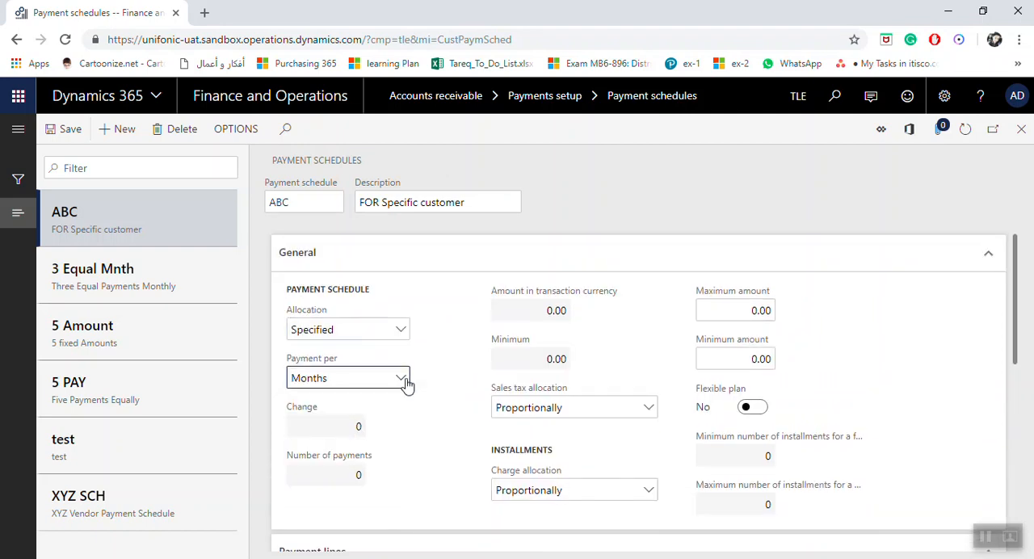
# Step: Add a payment line to the ABC schedule for 50 percent at 0 periods after the due date
pyautogui.scroll(-2, 413, 434)
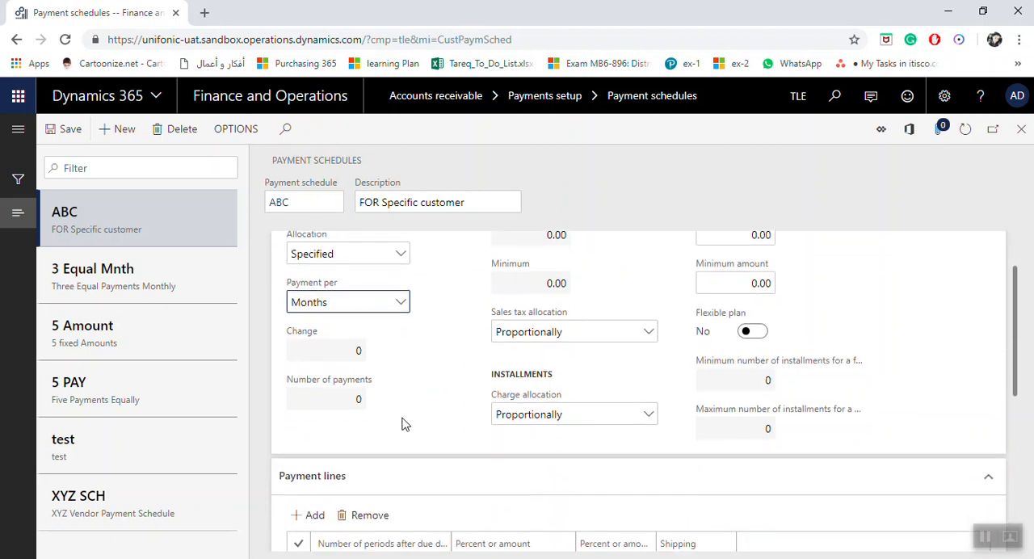
pyautogui.scroll(2, 520, 328)
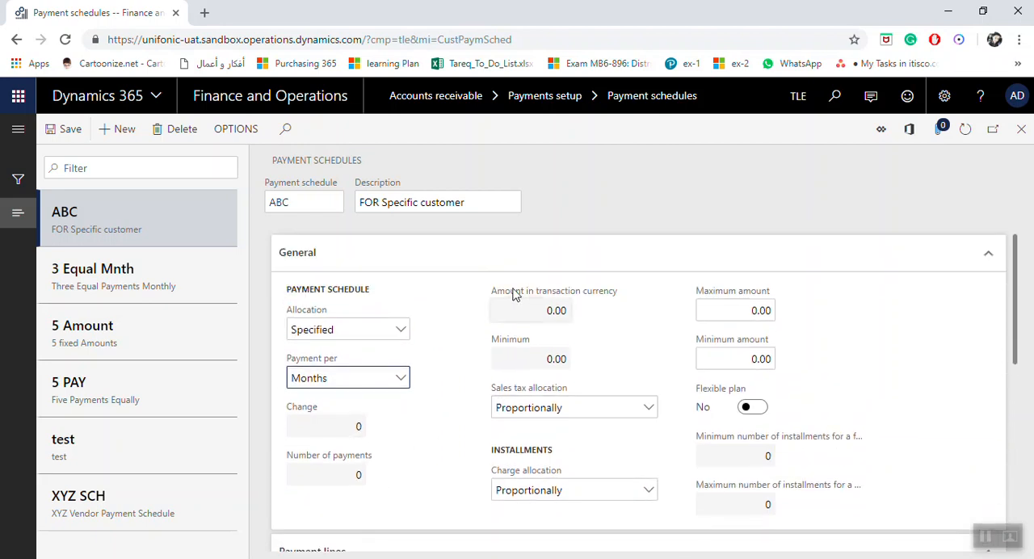
pyautogui.scroll(-4, 377, 396)
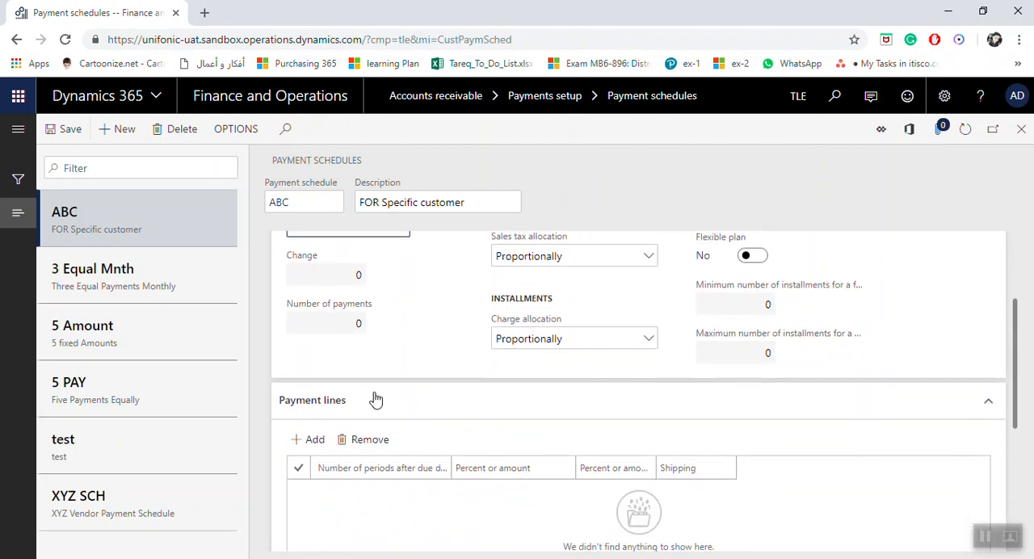
pyautogui.scroll(-2, 416, 400)
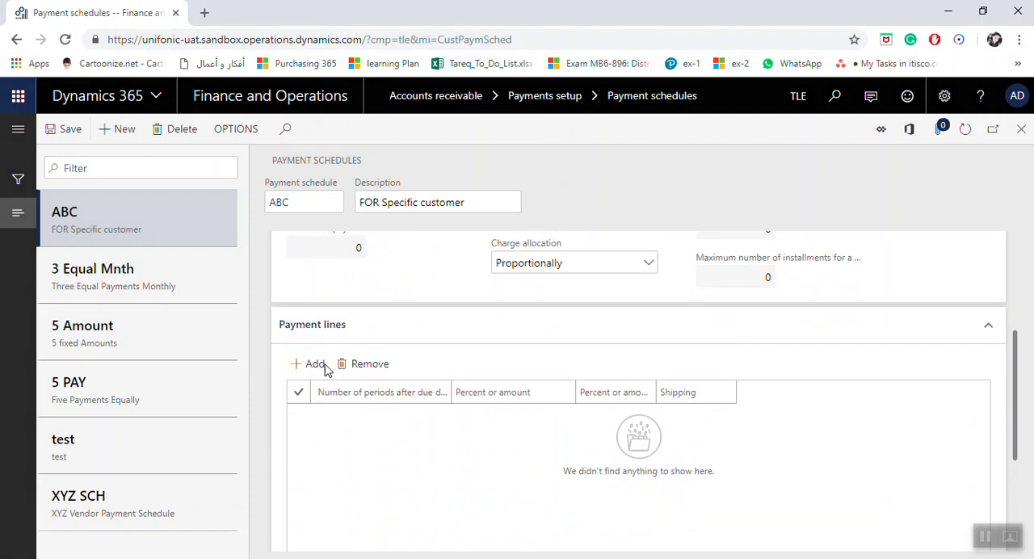
pyautogui.click(319, 365)
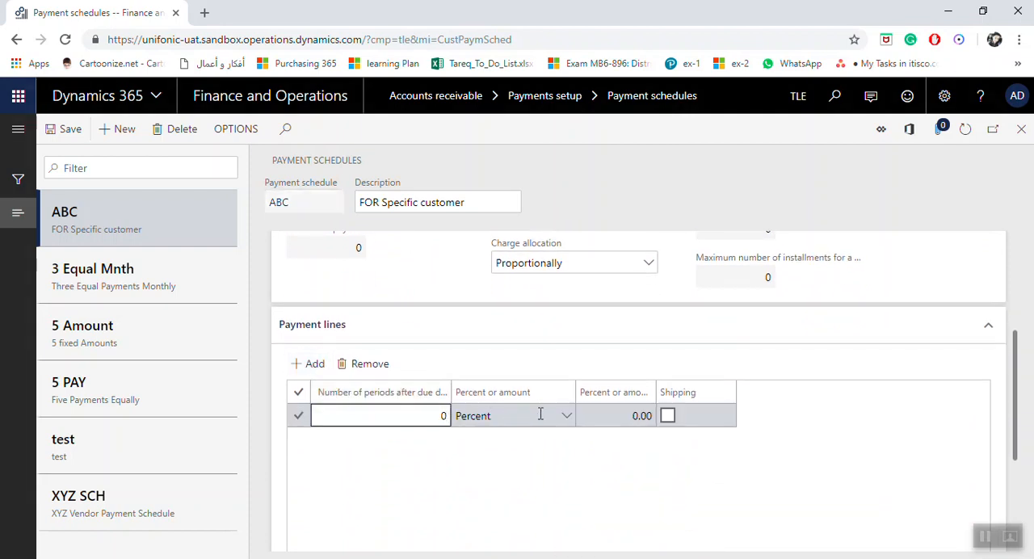
pyautogui.click(610, 421)
pyautogui.moveTo(611, 421); pyautogui.dragTo(661, 428)
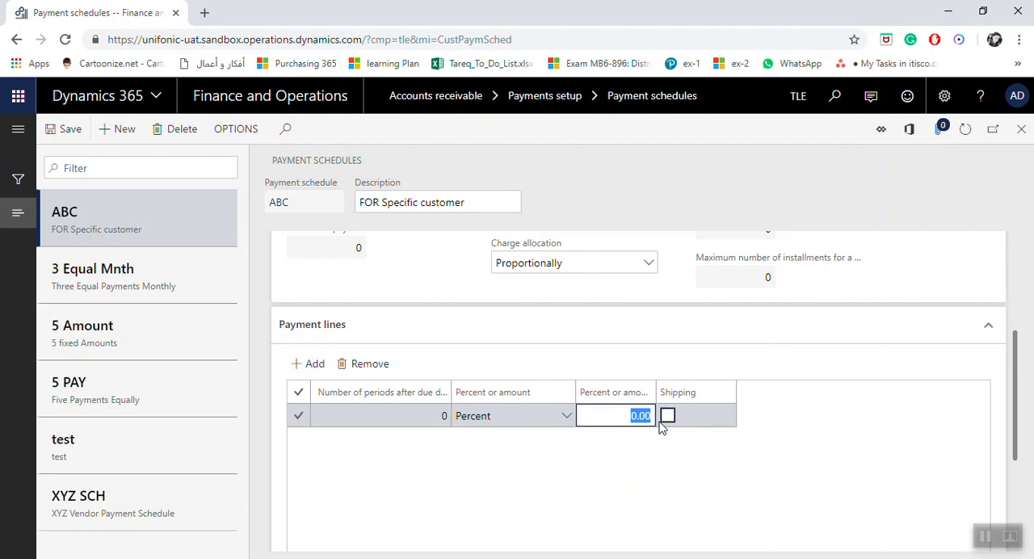
pyautogui.write('50')
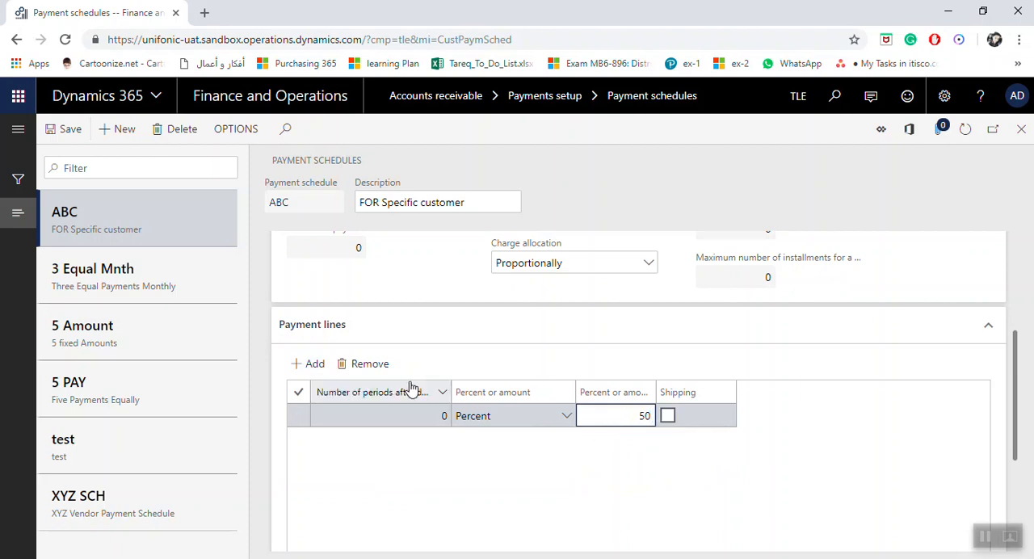
# Step: Add a second payment line for 30 percent due after 1 period
pyautogui.click(317, 365)
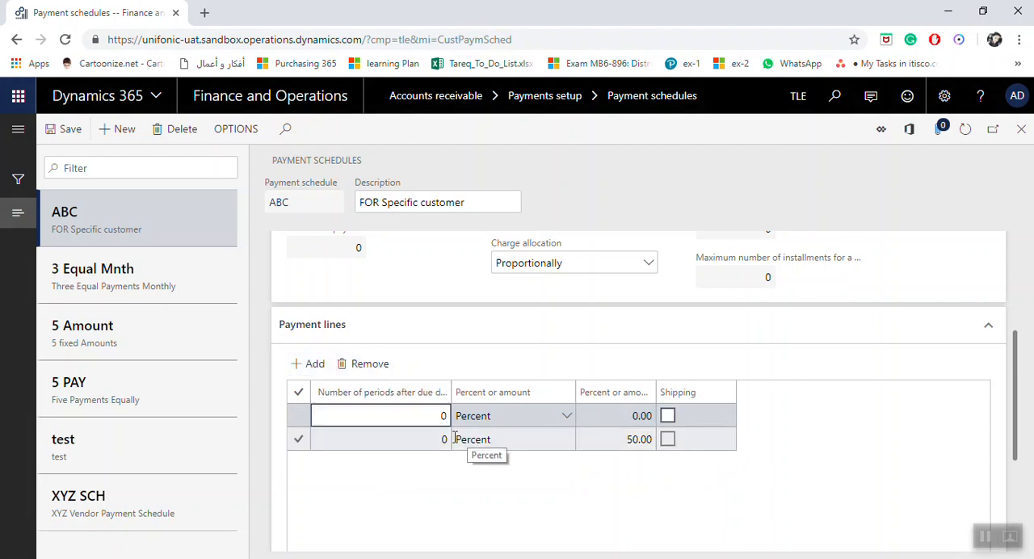
pyautogui.moveTo(430, 420); pyautogui.dragTo(456, 420)
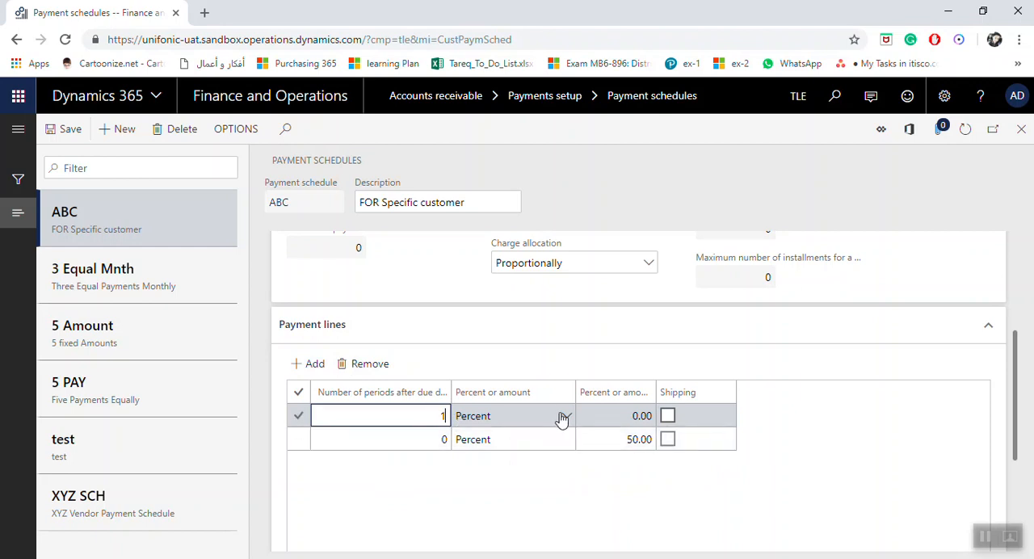
pyautogui.moveTo(614, 418); pyautogui.dragTo(652, 417)
pyautogui.press('BackSpace')
pyautogui.write('30')
# Step: Add a third payment line for 20 percent due after 2 periods
pyautogui.click(311, 364)
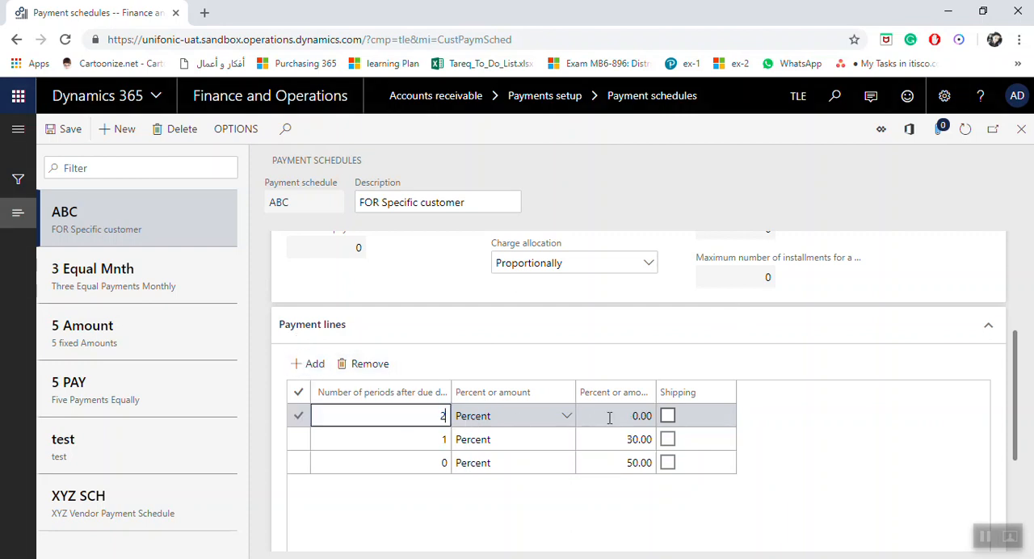
pyautogui.moveTo(607, 415); pyautogui.dragTo(653, 417)
pyautogui.write('20')
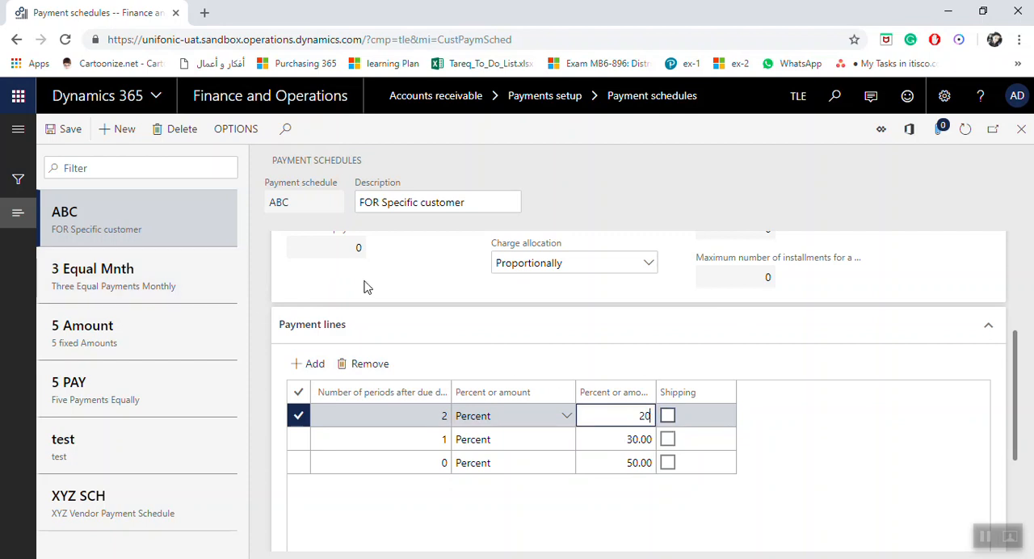
# Step: Append "-percentage" to the ABC schedule's description
pyautogui.click(478, 204)
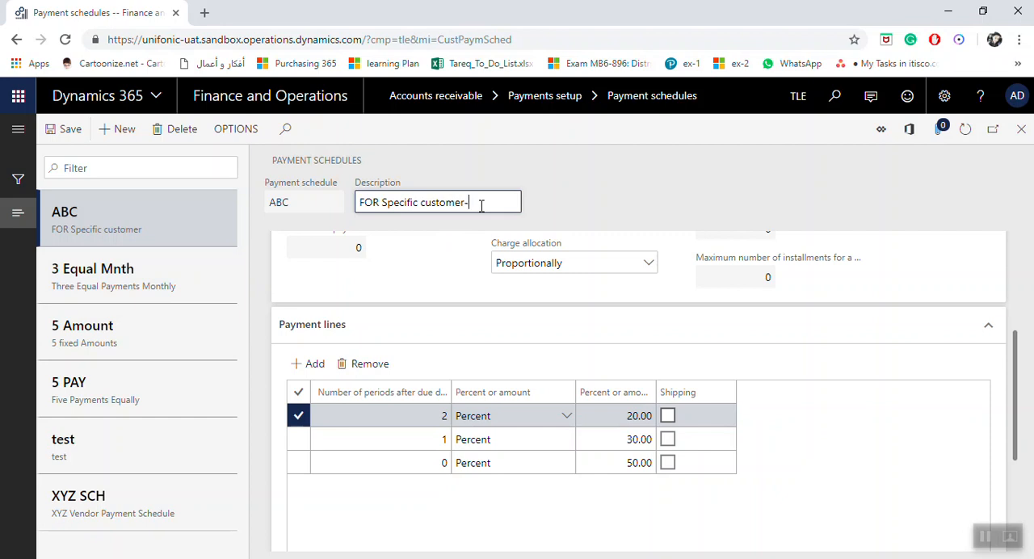
pyautogui.write('-percentage')
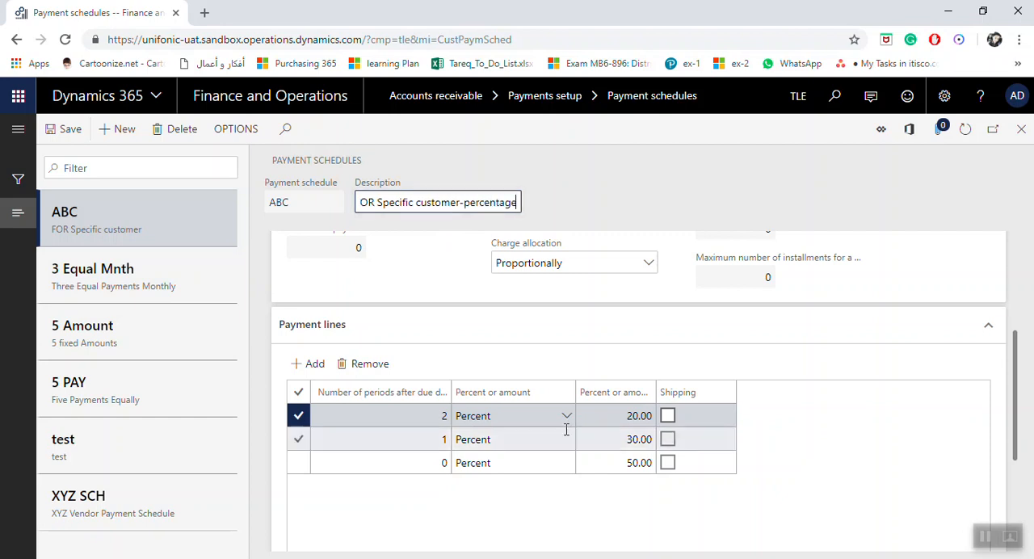
pyautogui.click(606, 416)
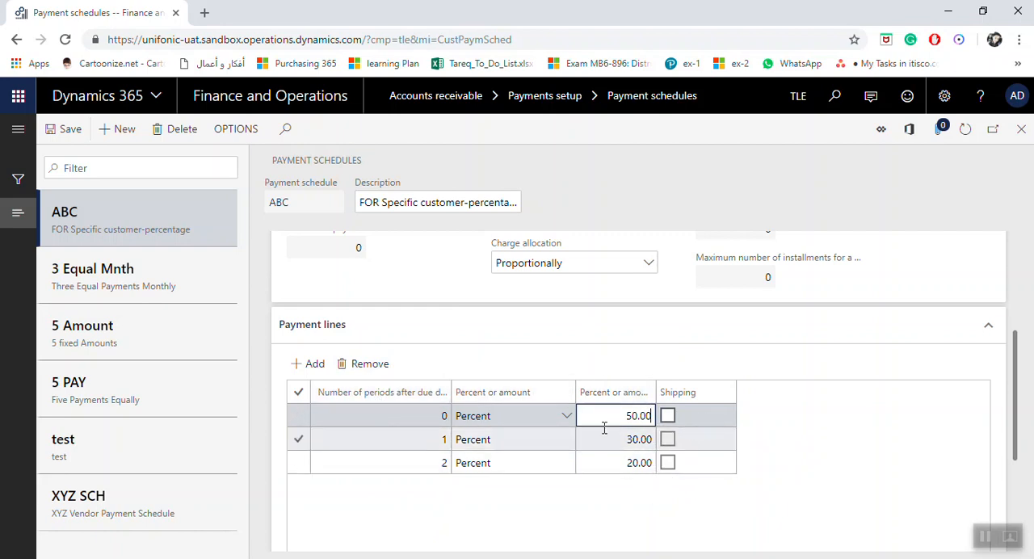
# Step: Create a new payment schedule SPC-AMOUNTS with the description "Specific payment amounts"
pyautogui.click(117, 132)
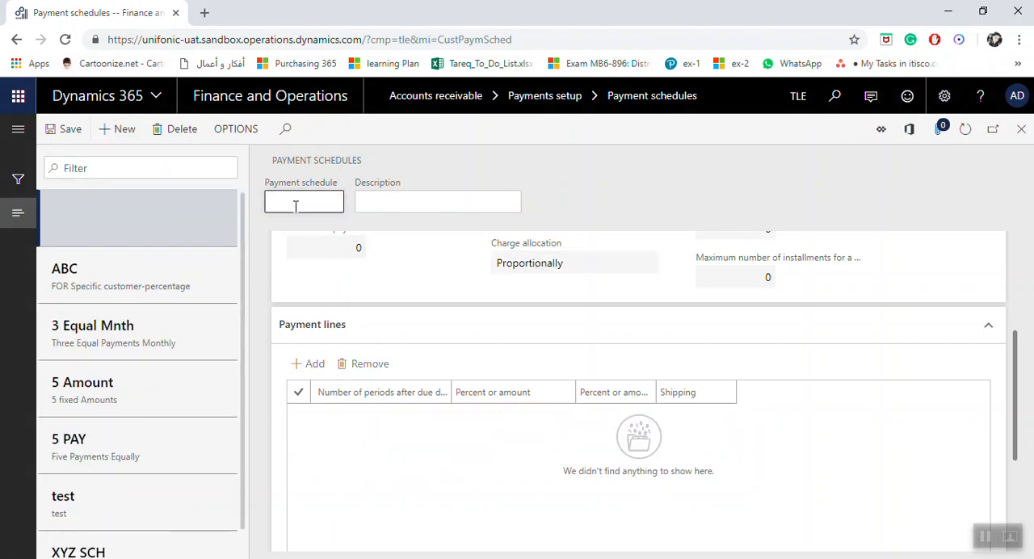
pyautogui.press('BackSpace')
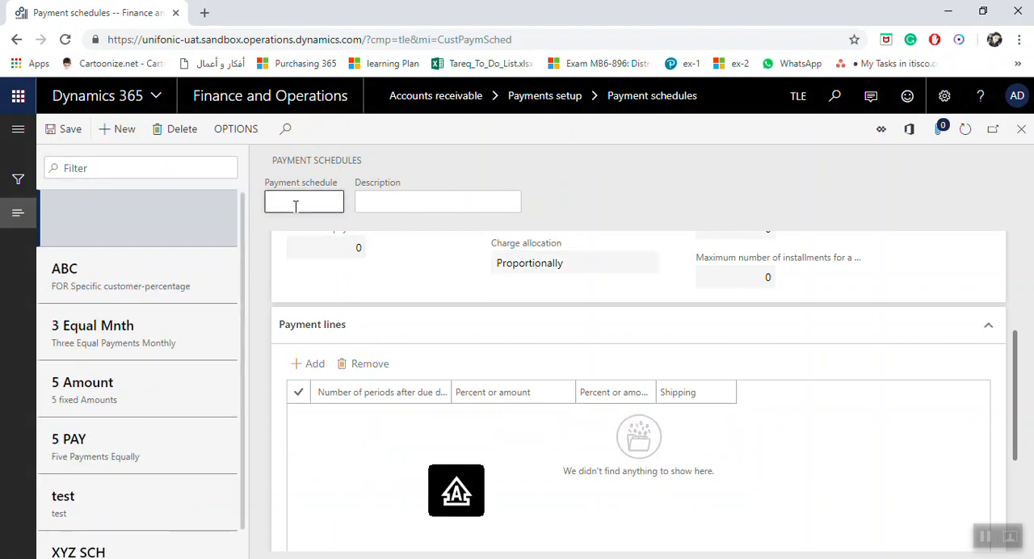
pyautogui.write('SPC-AMOUNTS')
pyautogui.press('Tab')
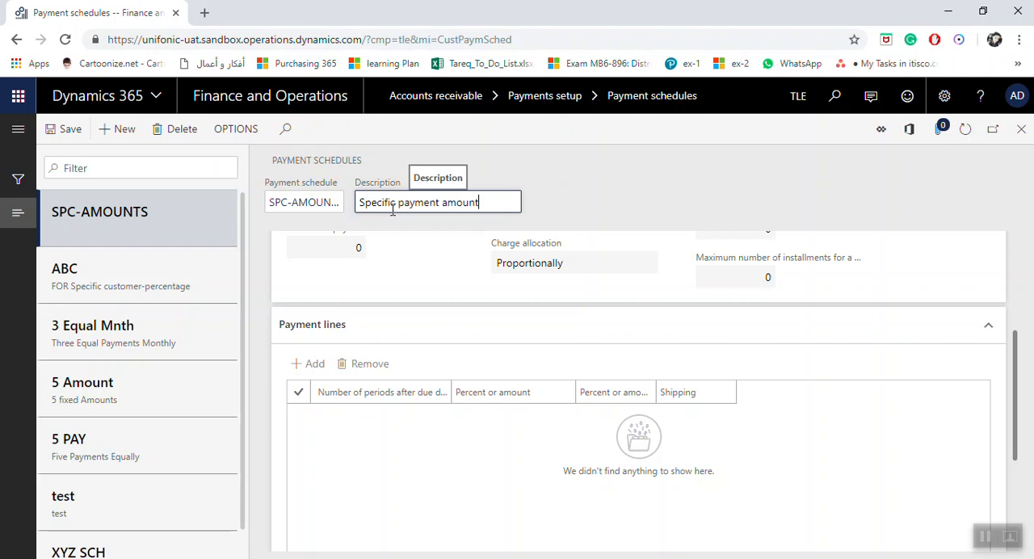
# Step: Set the SPC-AMOUNTS schedule's allocation to Specified and its payment period to Months
pyautogui.scroll(3, 411, 307)
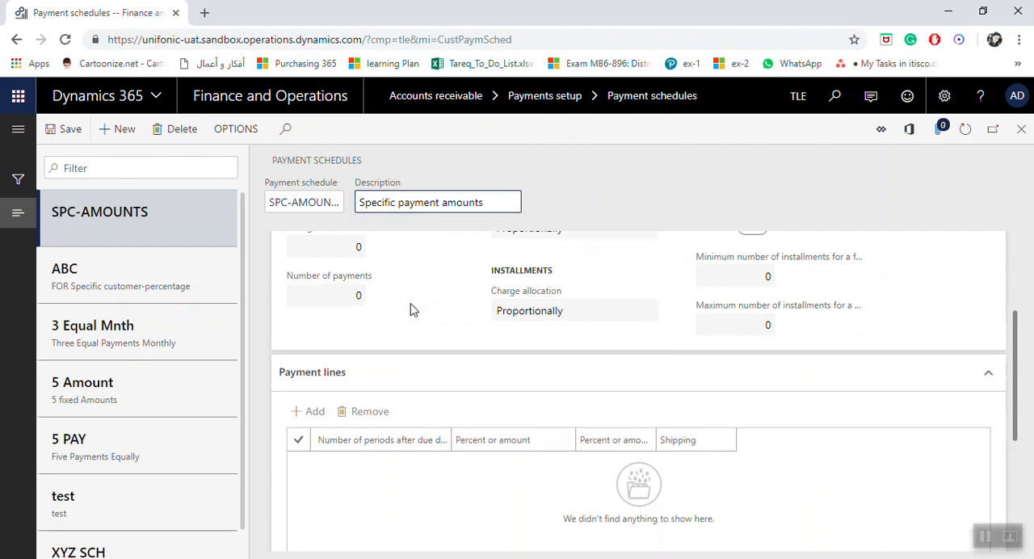
pyautogui.click(400, 329)
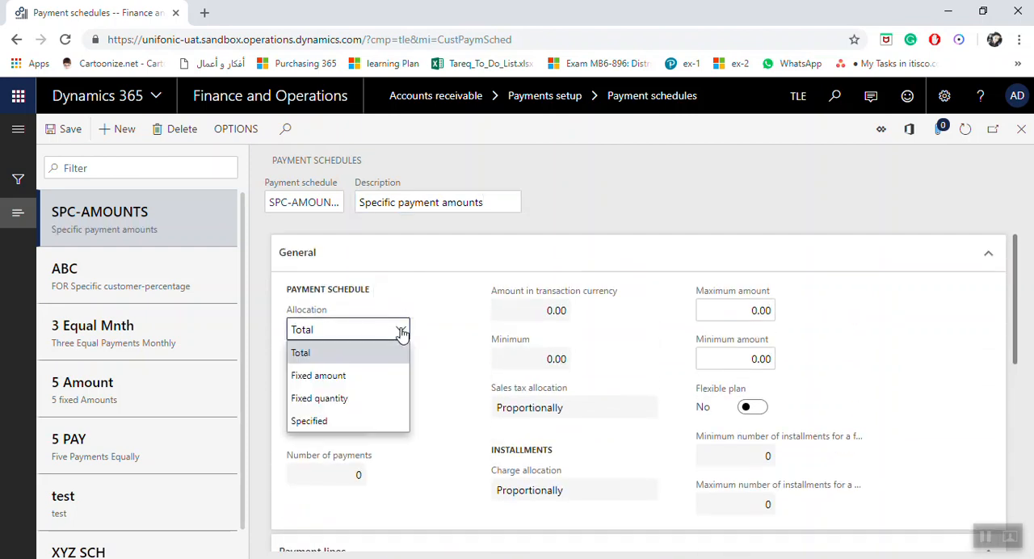
pyautogui.click(333, 422)
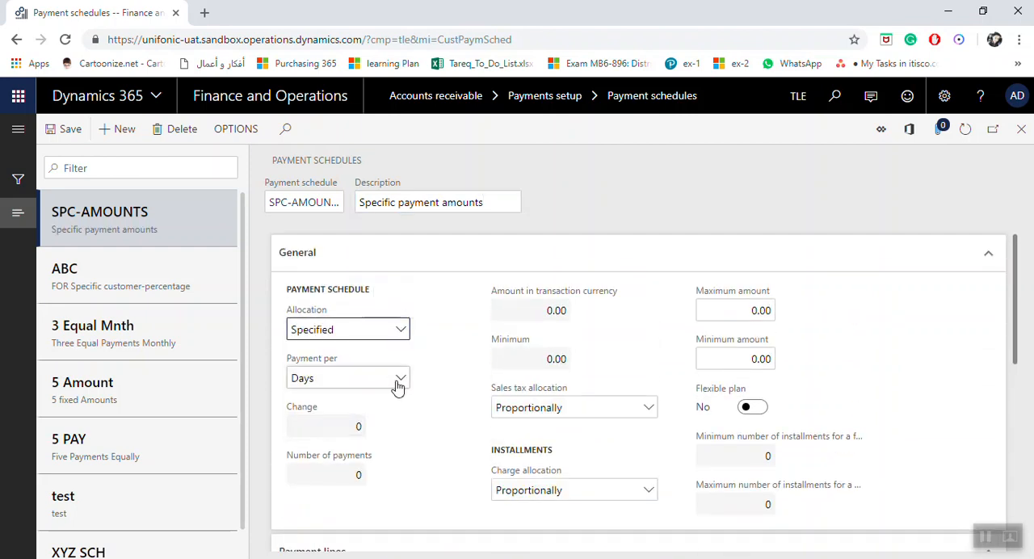
pyautogui.click(399, 385)
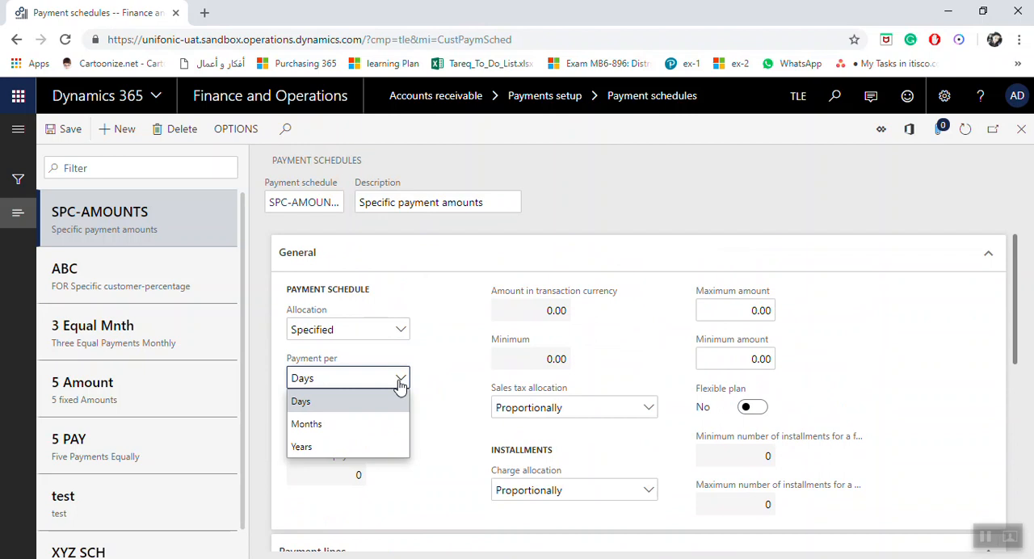
pyautogui.click(340, 425)
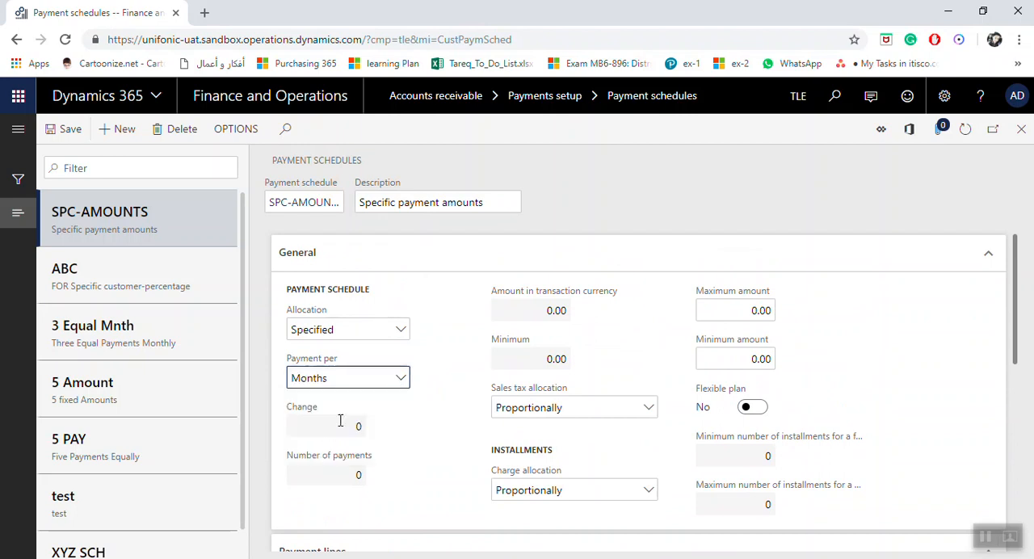
# Step: Add a first payment line to SPC-AMOUNTS for an Amount of 100,000.00 due after 1 period
pyautogui.scroll(-3, 385, 397)
pyautogui.click(317, 363)
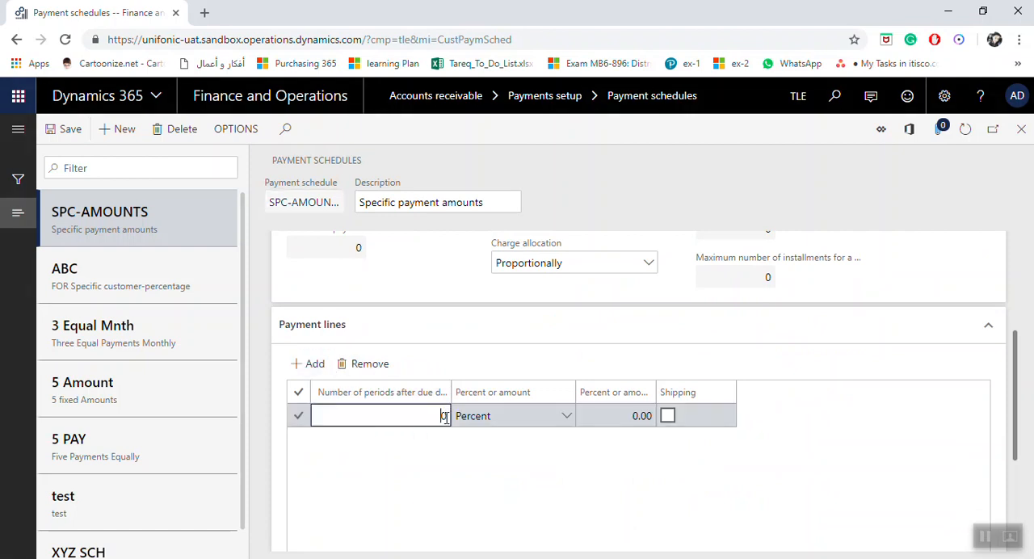
pyautogui.write('1')
pyautogui.click(567, 417)
pyautogui.click(527, 466)
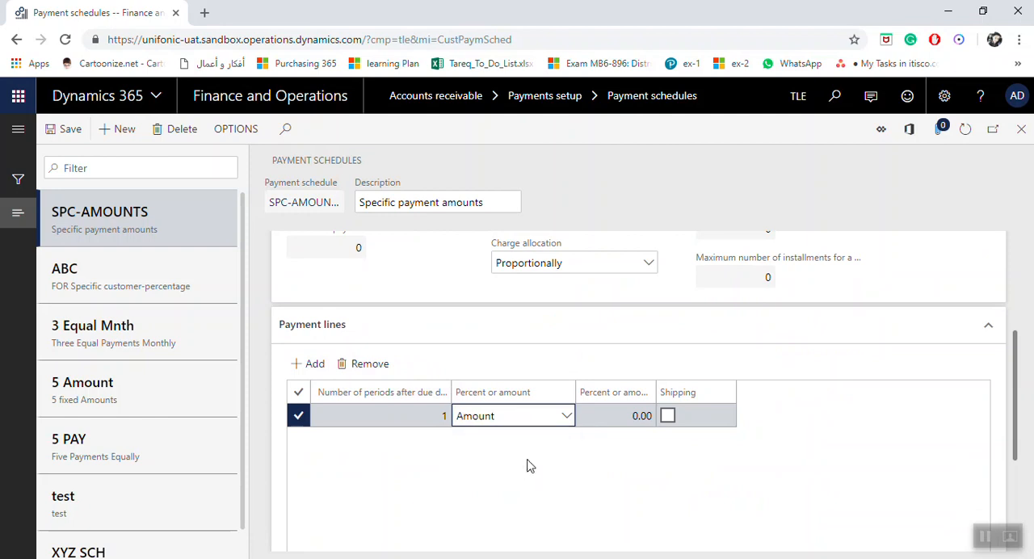
pyautogui.click(604, 417)
pyautogui.write('100000')
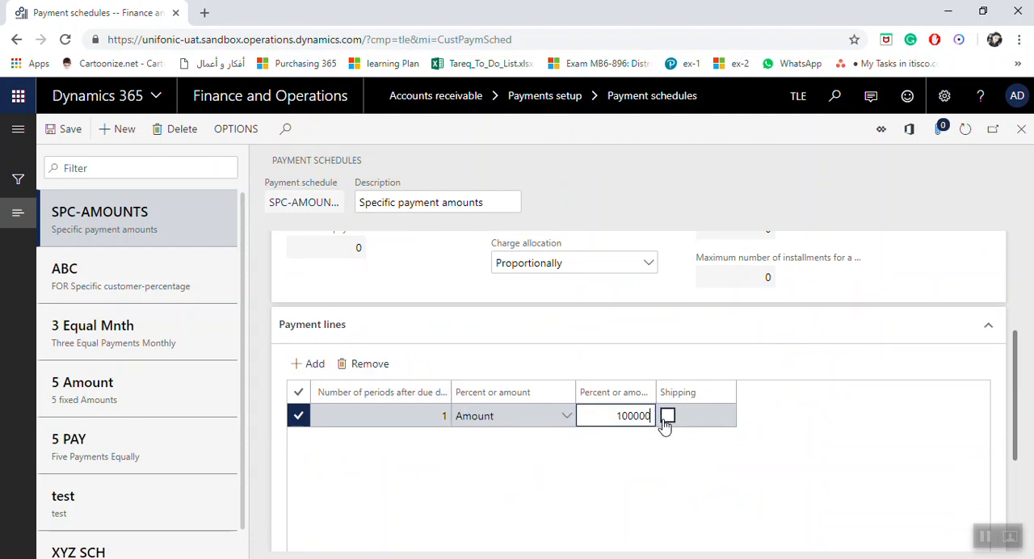
# Step: Add a second payment line for an Amount of 300,000.00 due after 2 periods
pyautogui.press('Down')
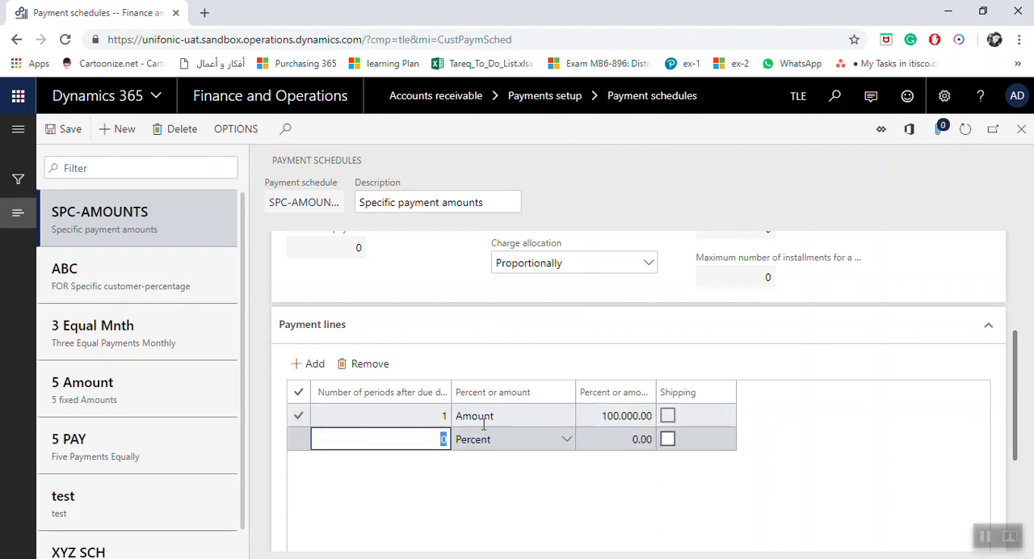
pyautogui.write('2')
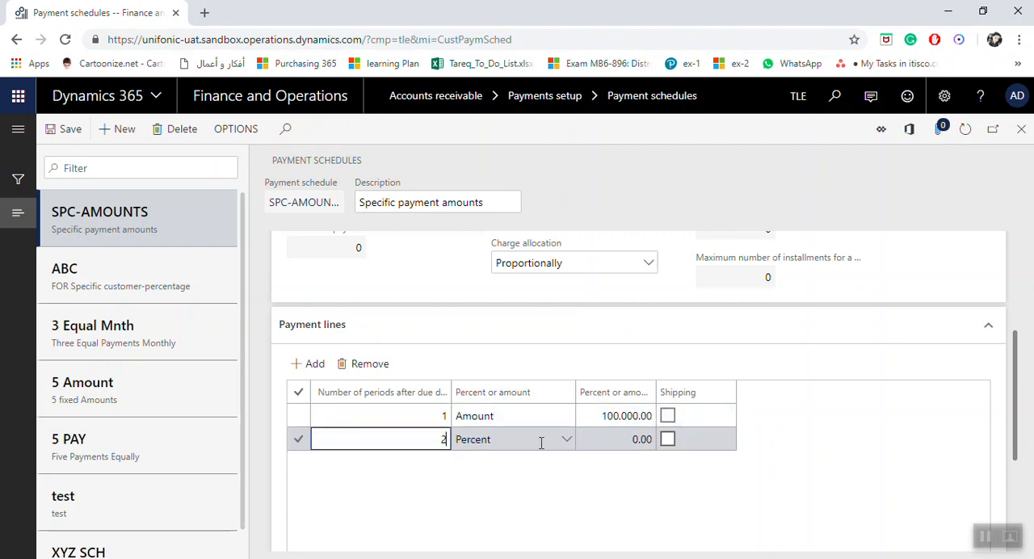
pyautogui.click(566, 440)
pyautogui.click(515, 485)
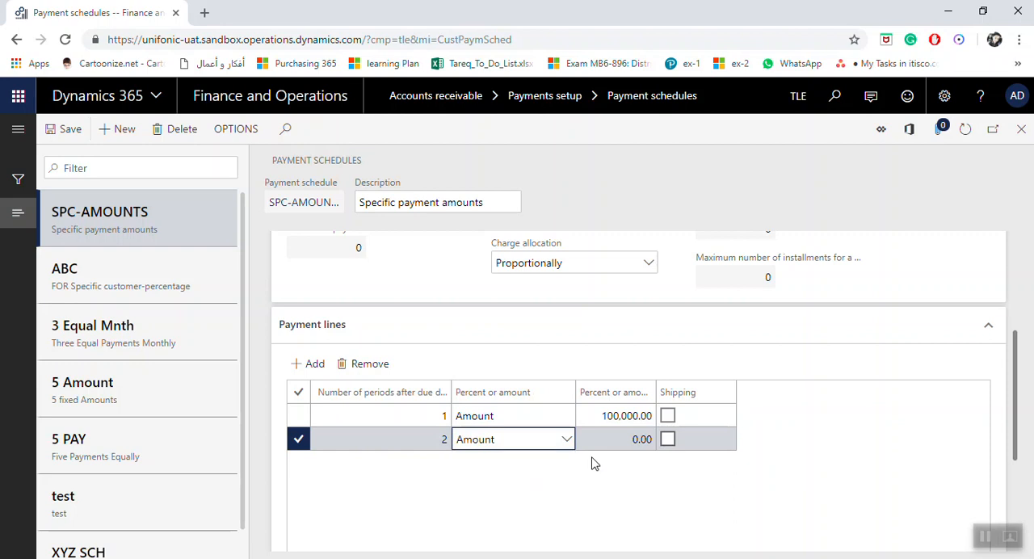
pyautogui.click(611, 438)
pyautogui.moveTo(610, 438); pyautogui.dragTo(656, 439)
pyautogui.write('30')
pyautogui.press('Down')
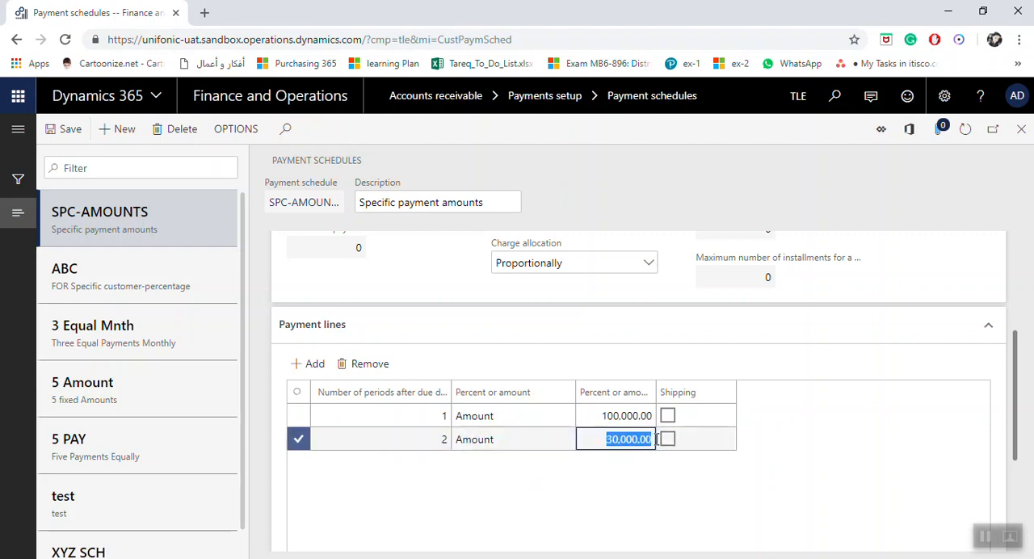
pyautogui.click(619, 440)
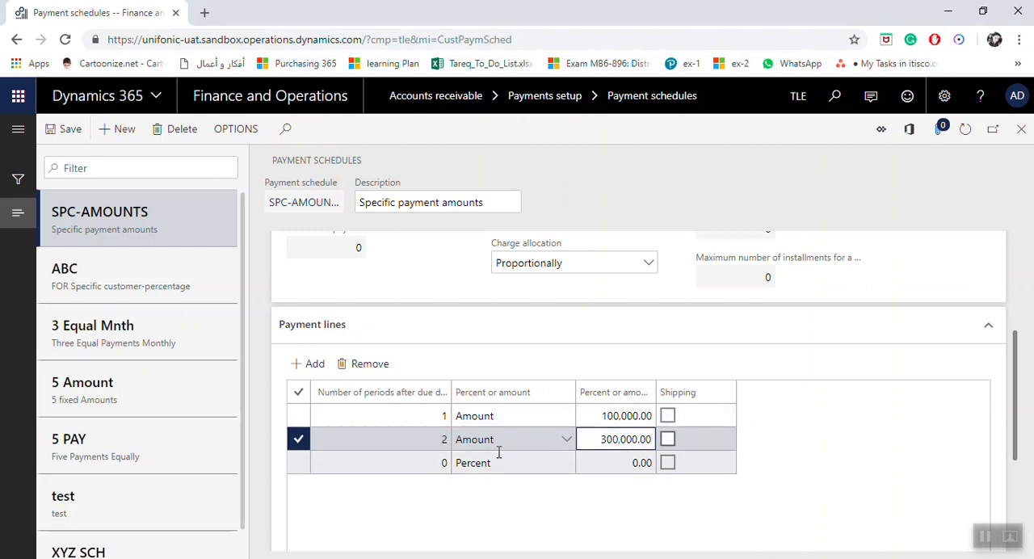
# Step: Complete the third payment line with an Amount of 55,000.00 due after 3 periods, and save the SPC-AMOUNTS schedule
pyautogui.click(445, 462)
pyautogui.write('3')
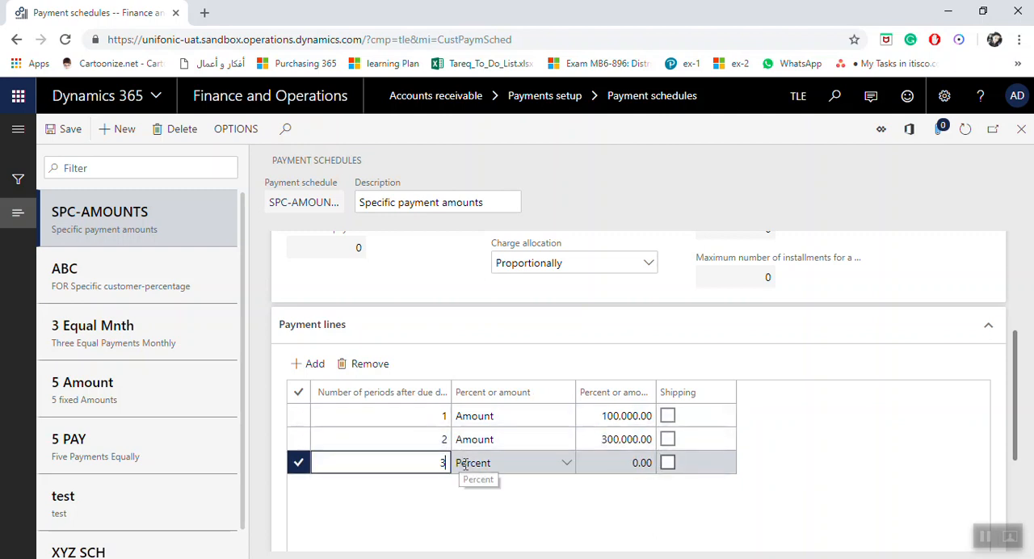
pyautogui.click(567, 463)
pyautogui.click(501, 503)
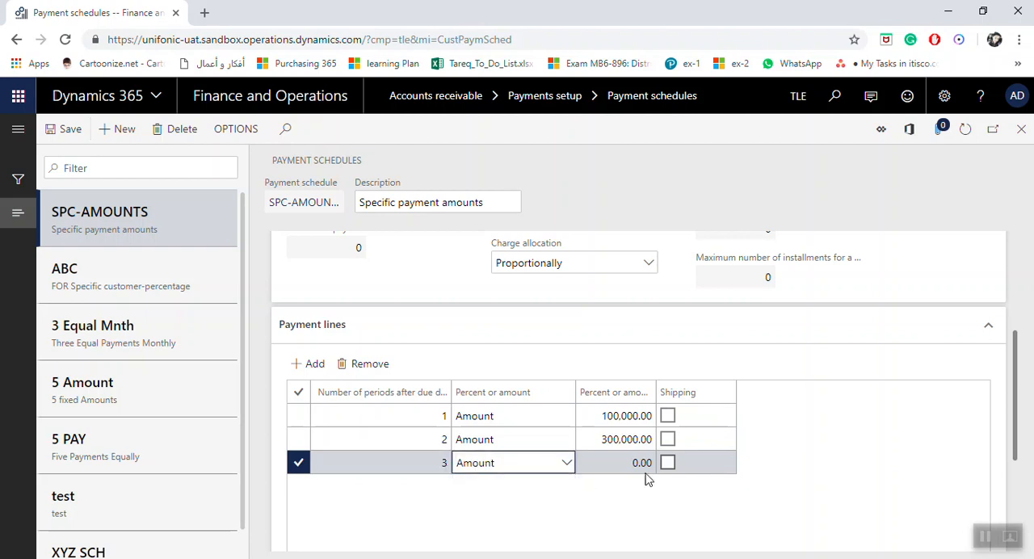
pyautogui.click(630, 463)
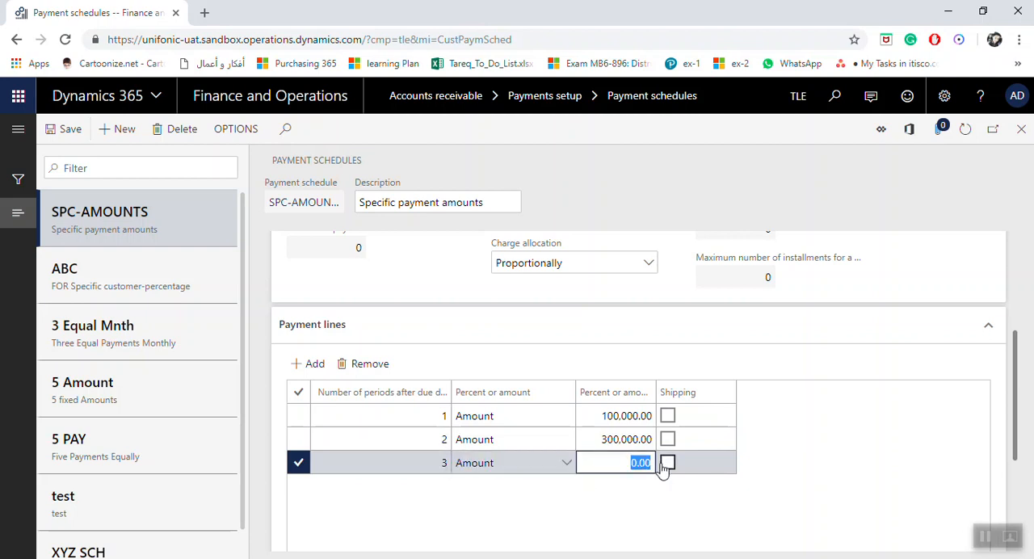
pyautogui.write('55000')
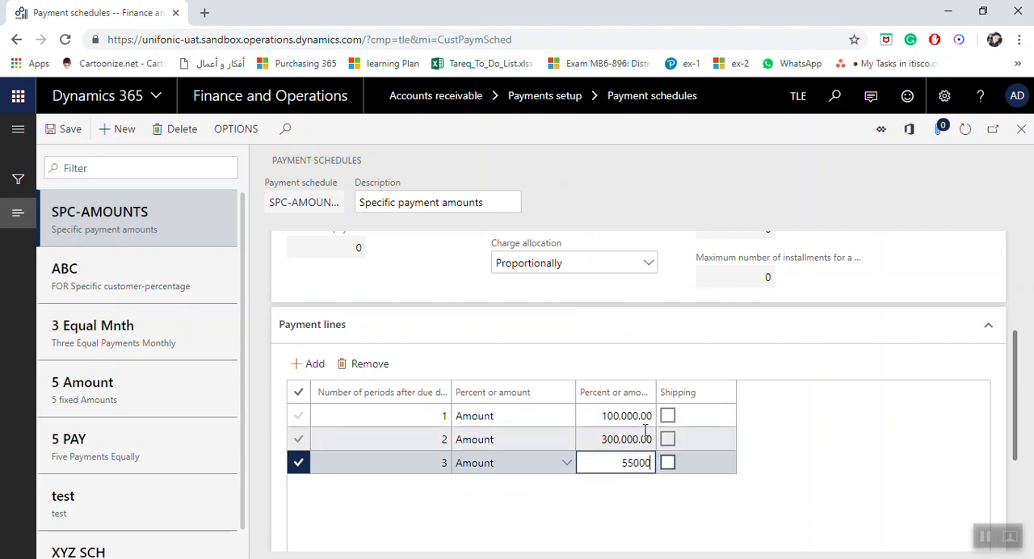
pyautogui.click(615, 441)
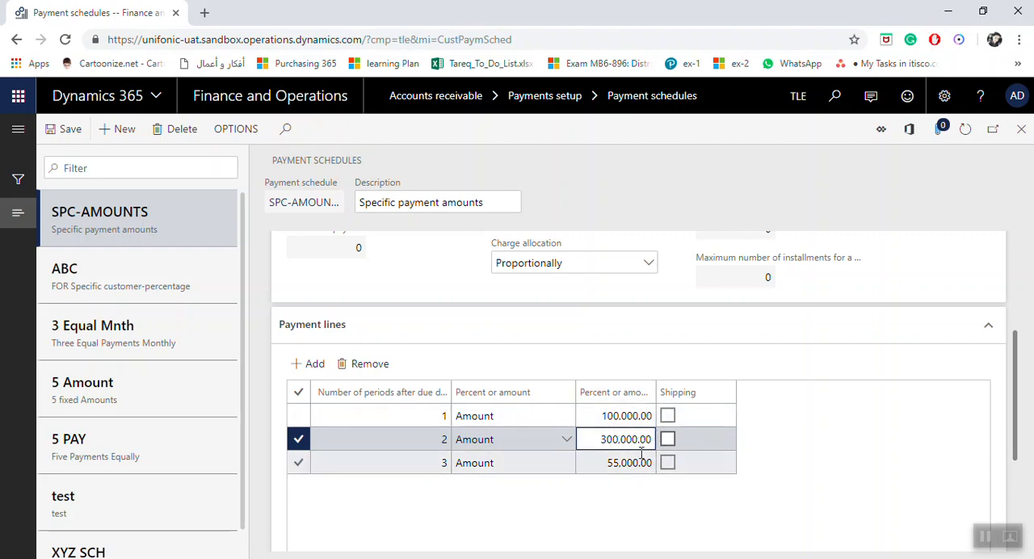
pyautogui.click(77, 135)
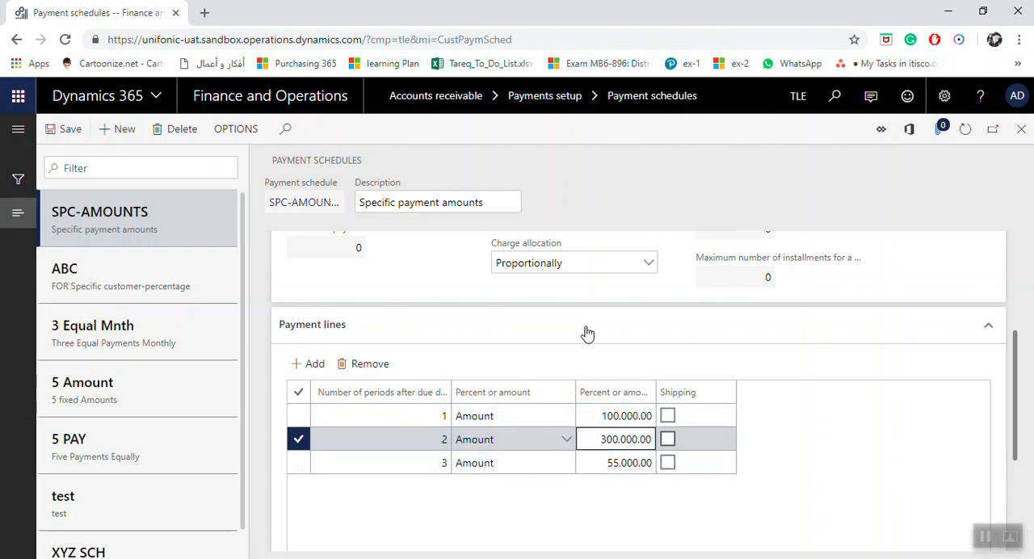
pyautogui.scroll(3, 639, 433)
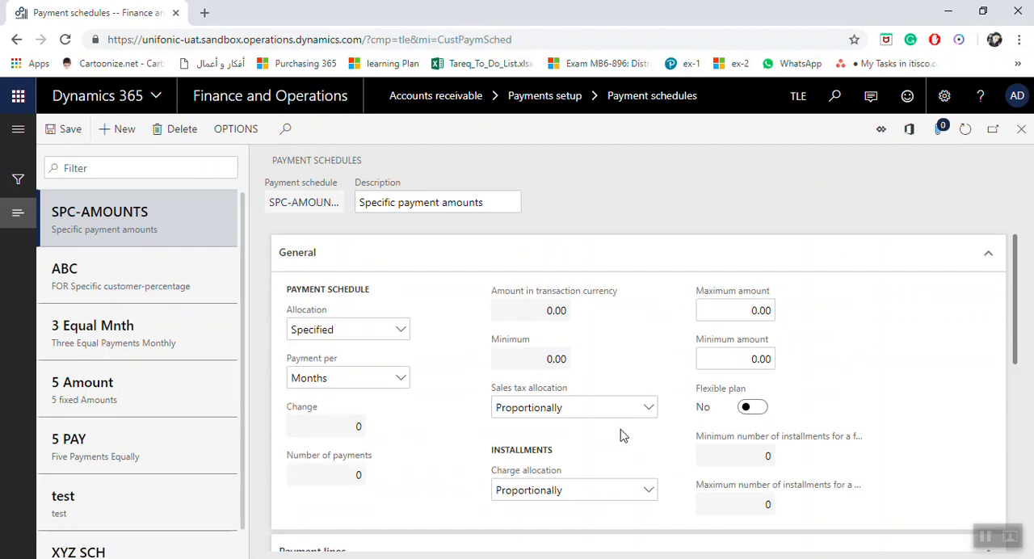
# Step: Close and reopen the Accounts receivable payment schedules, and review the 3 Equal Mnth schedule's general settings and payment lines
pyautogui.click(1020, 131)
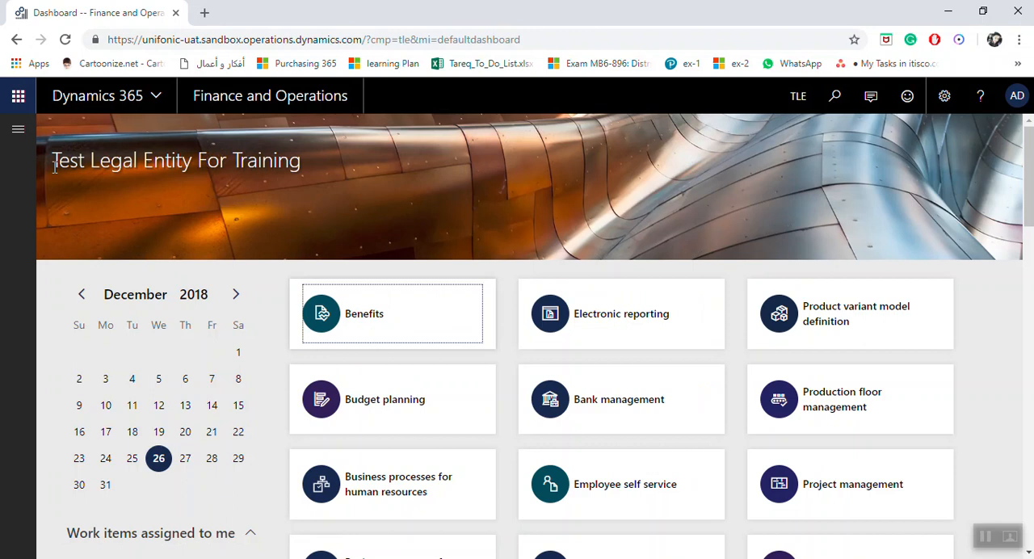
pyautogui.click(18, 130)
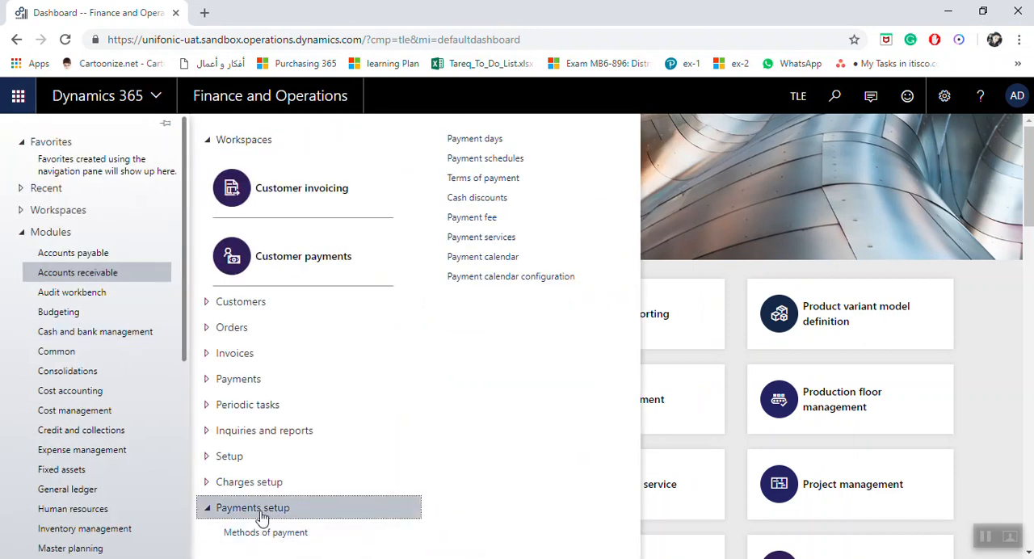
pyautogui.click(504, 161)
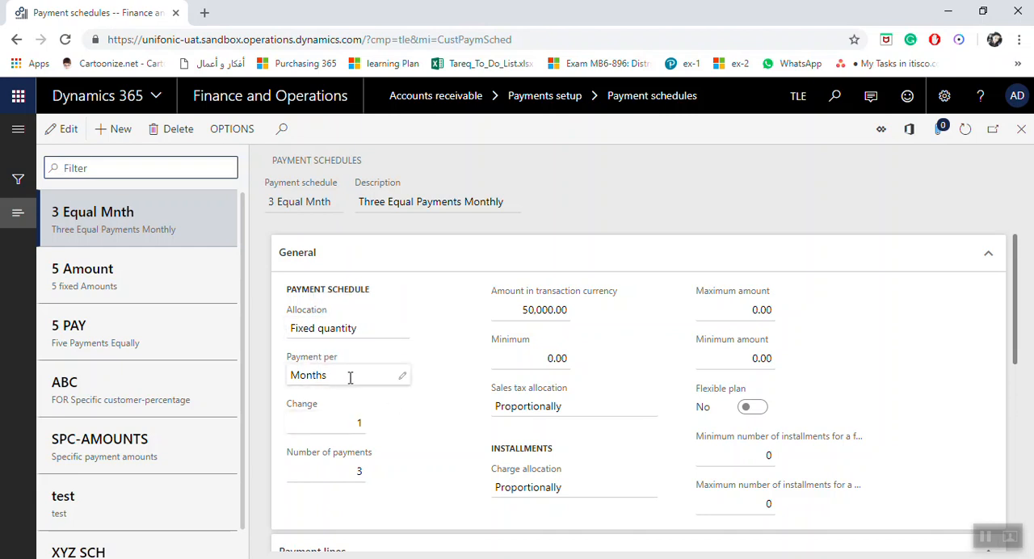
pyautogui.scroll(-3, 348, 380)
pyautogui.scroll(2, 369, 393)
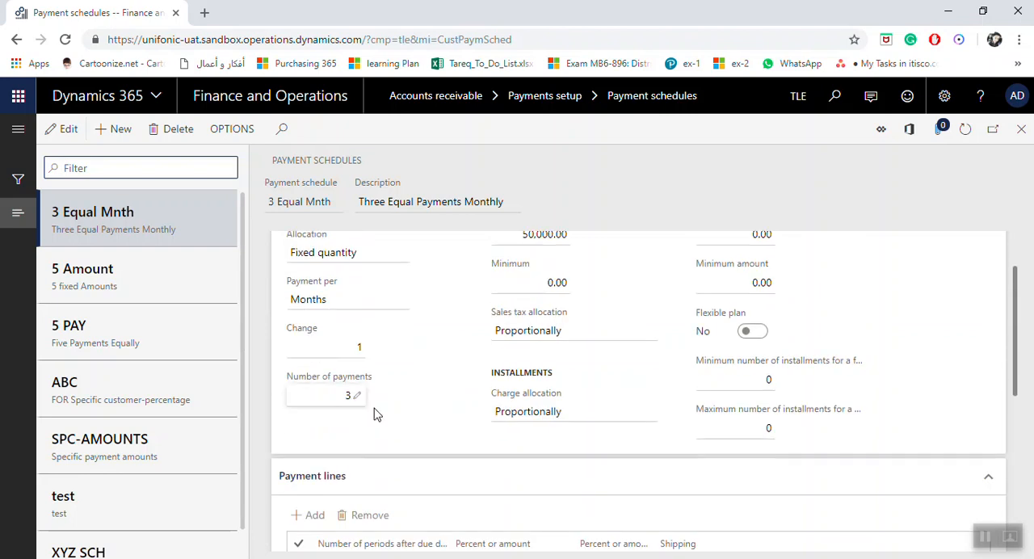
pyautogui.scroll(-3, 374, 410)
pyautogui.scroll(2, 526, 446)
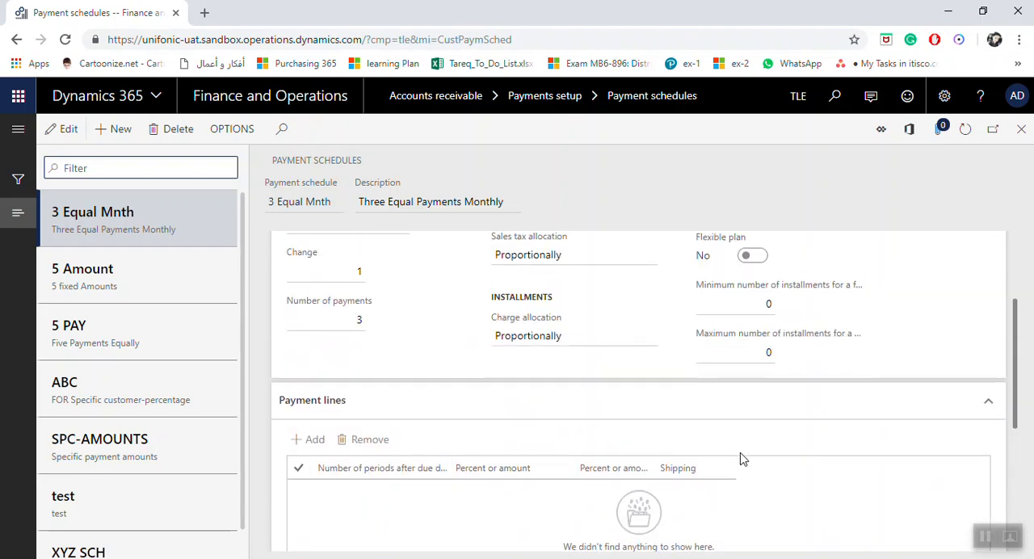
pyautogui.scroll(2, 736, 440)
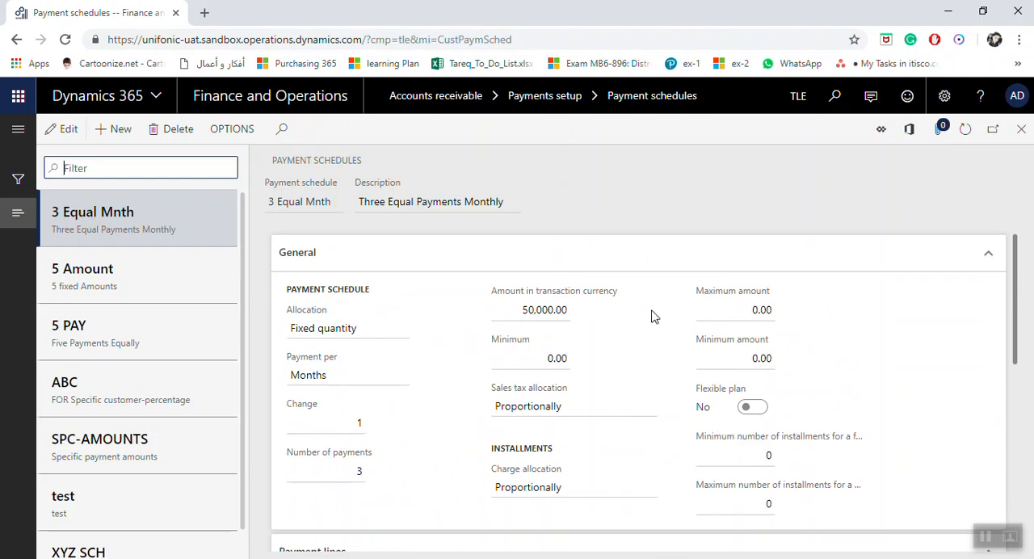